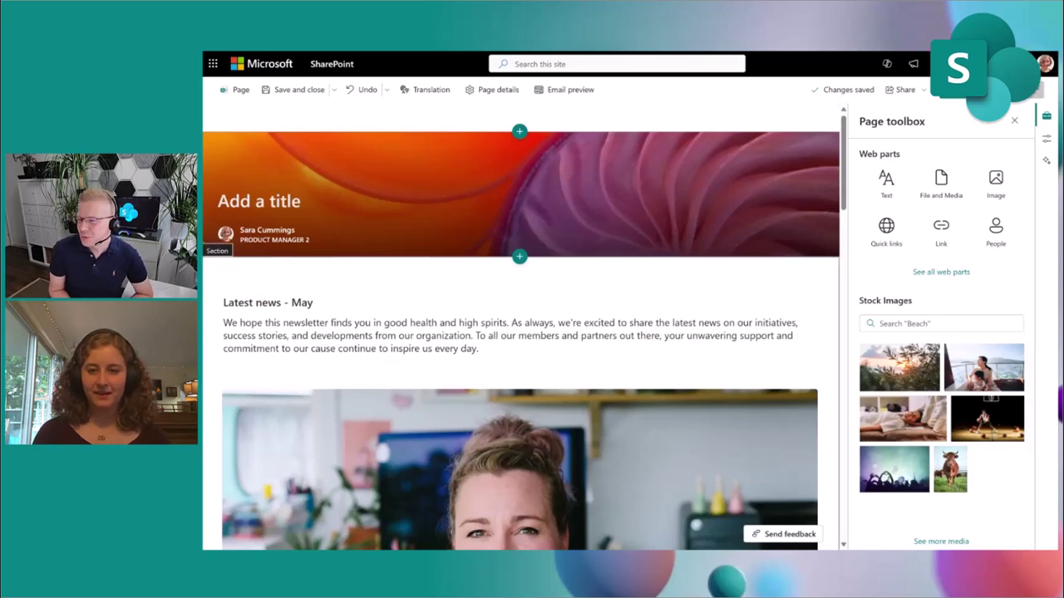
pyautogui.scroll(-1, 520, 332)
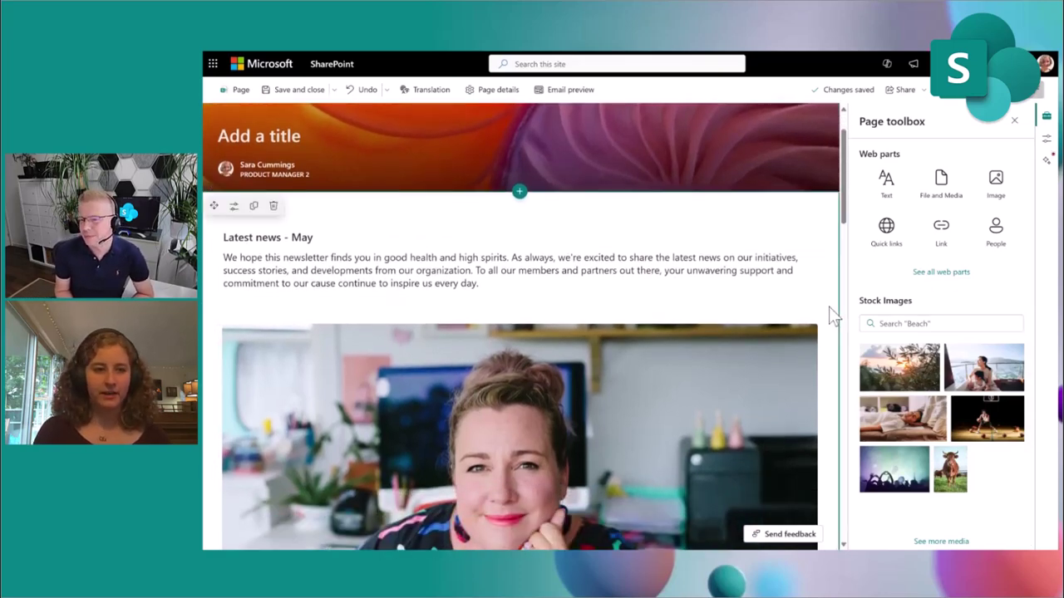
pyautogui.scroll(-1, 676, 339)
pyautogui.scroll(2, 676, 340)
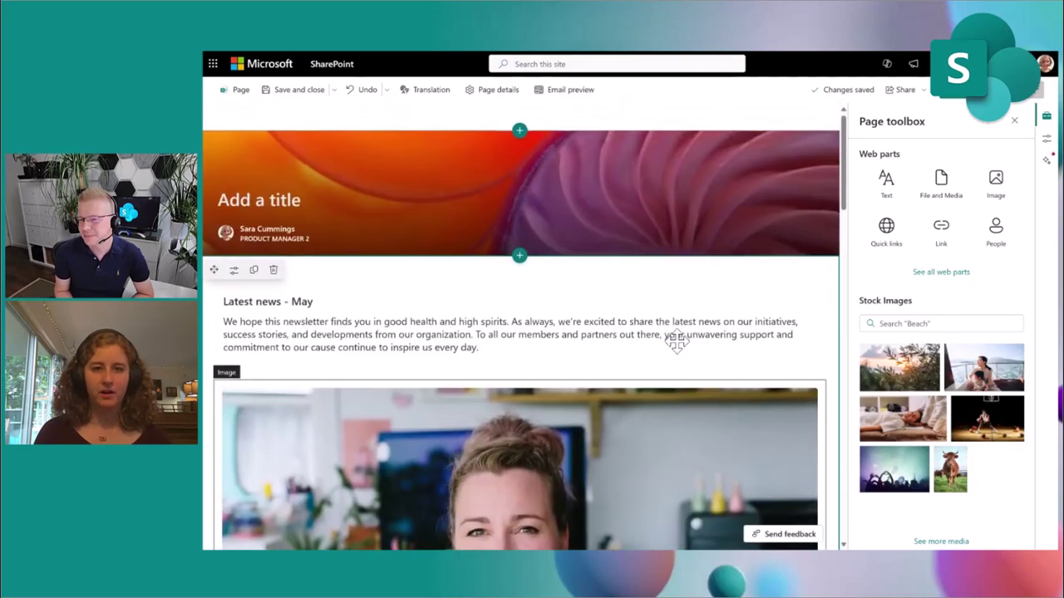
pyautogui.scroll(-4, 677, 340)
pyautogui.scroll(3, 677, 340)
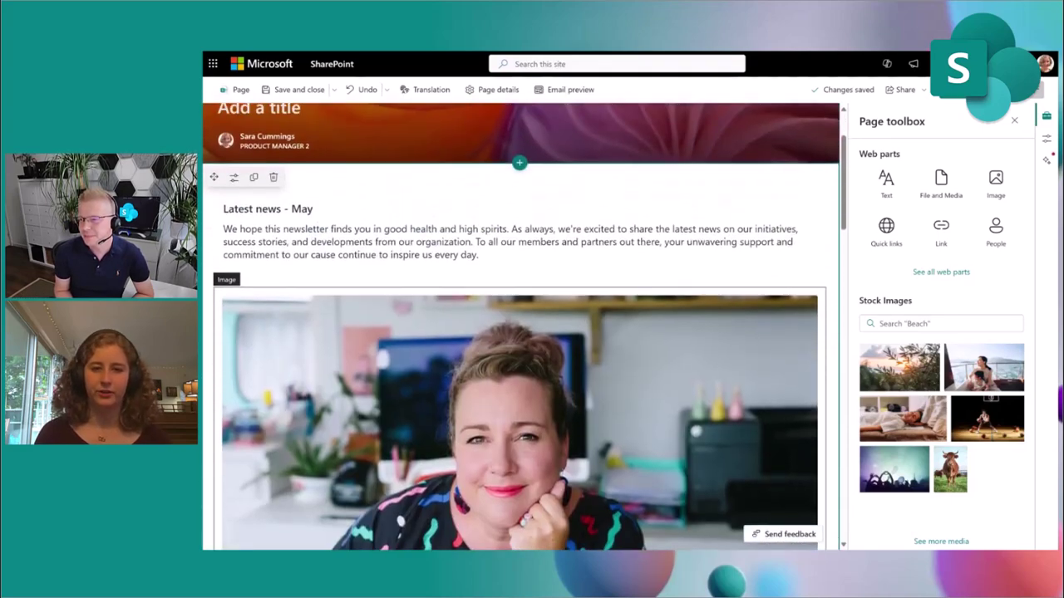
pyautogui.scroll(-1, 619, 374)
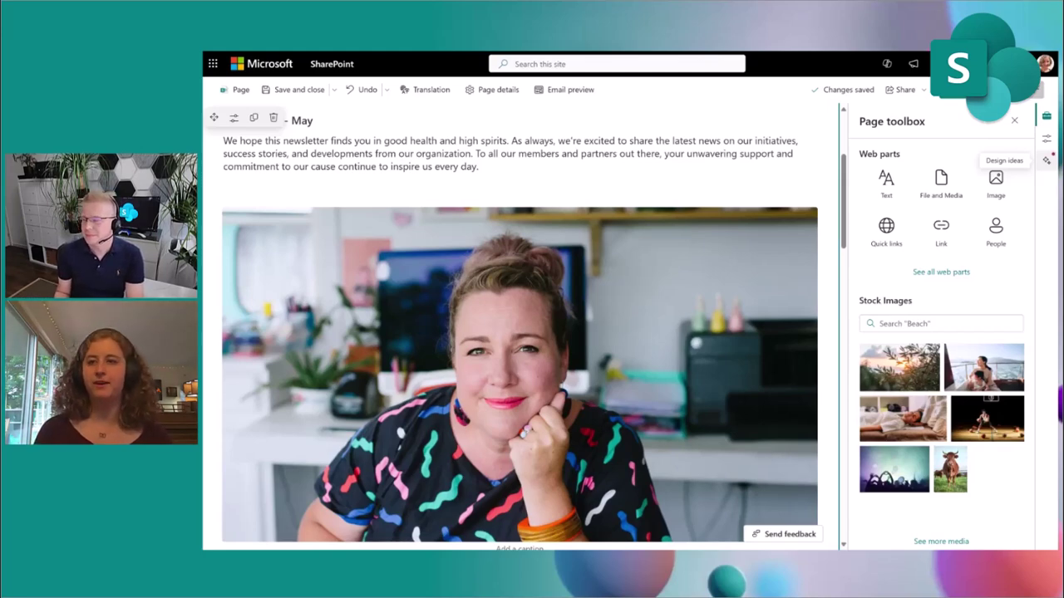
# Show Design ideas for the 'Latest news - May' section and load more layout suggestions
pyautogui.click(1047, 160)
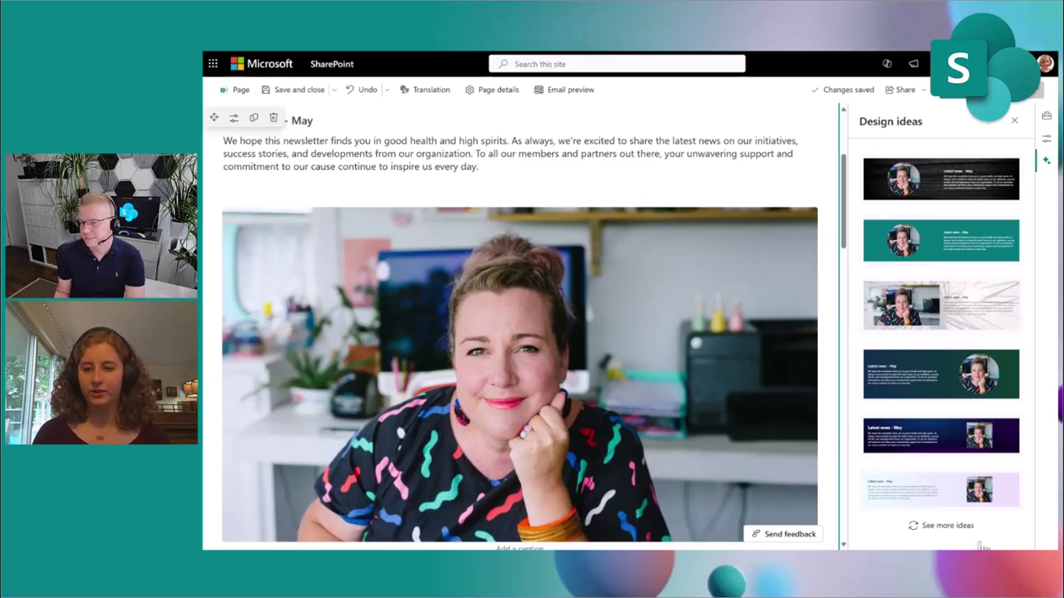
pyautogui.click(956, 526)
pyautogui.scroll(-3, 929, 393)
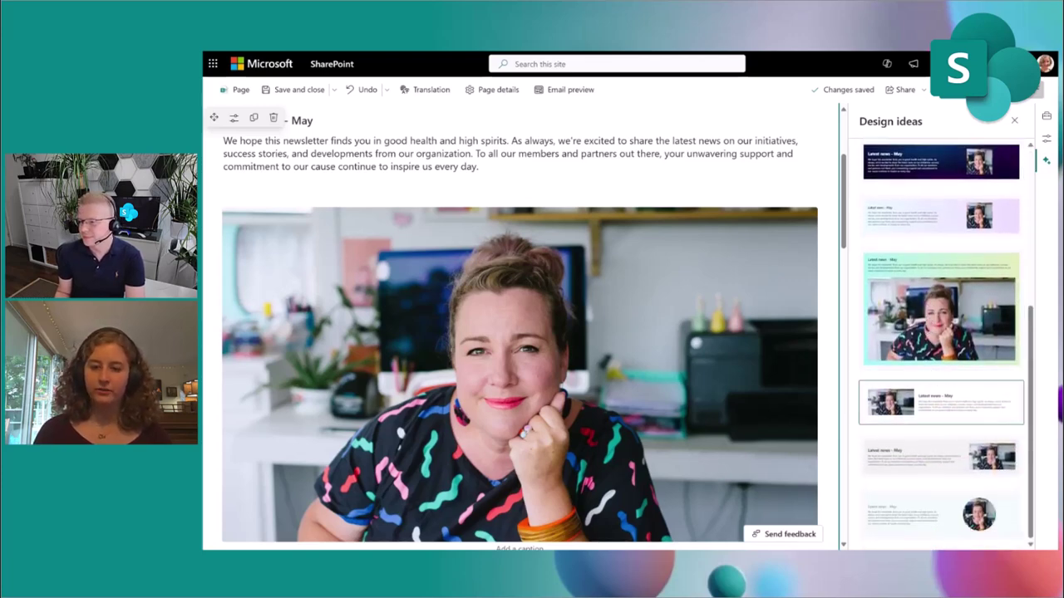
pyautogui.scroll(3, 928, 391)
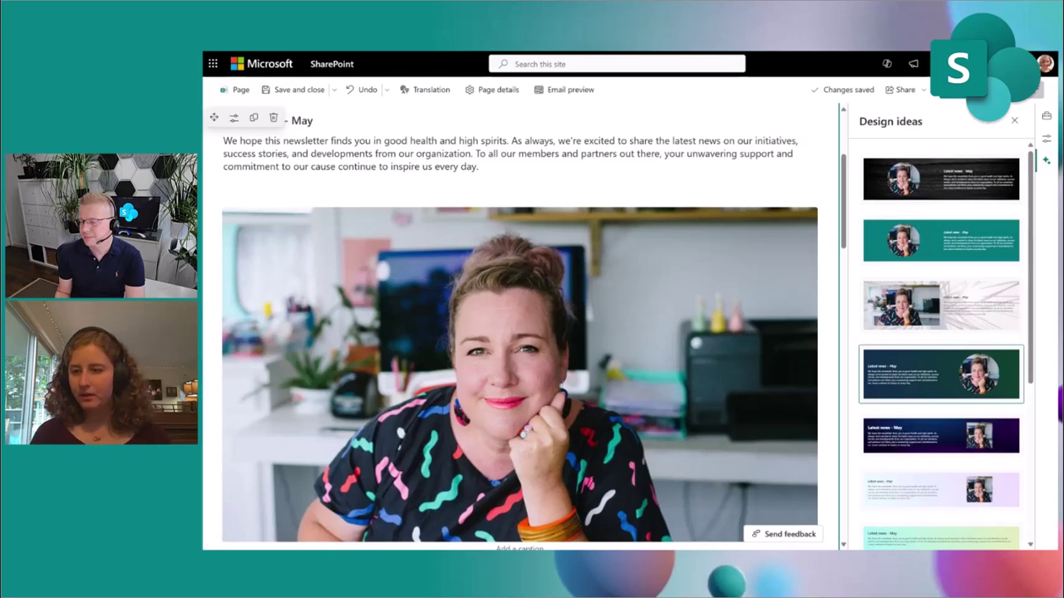
pyautogui.scroll(-1, 987, 424)
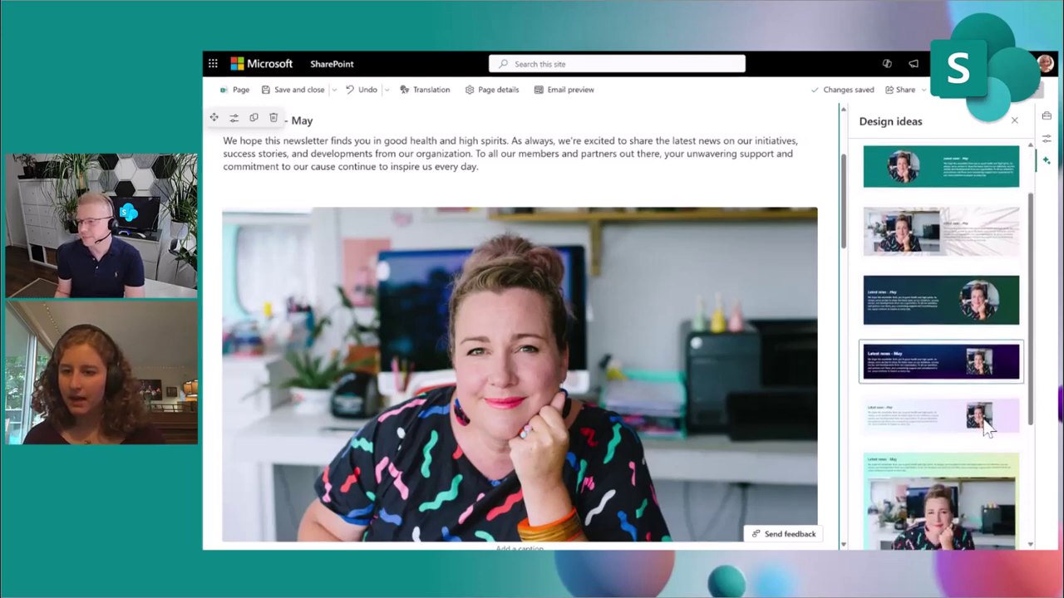
pyautogui.scroll(-1, 985, 420)
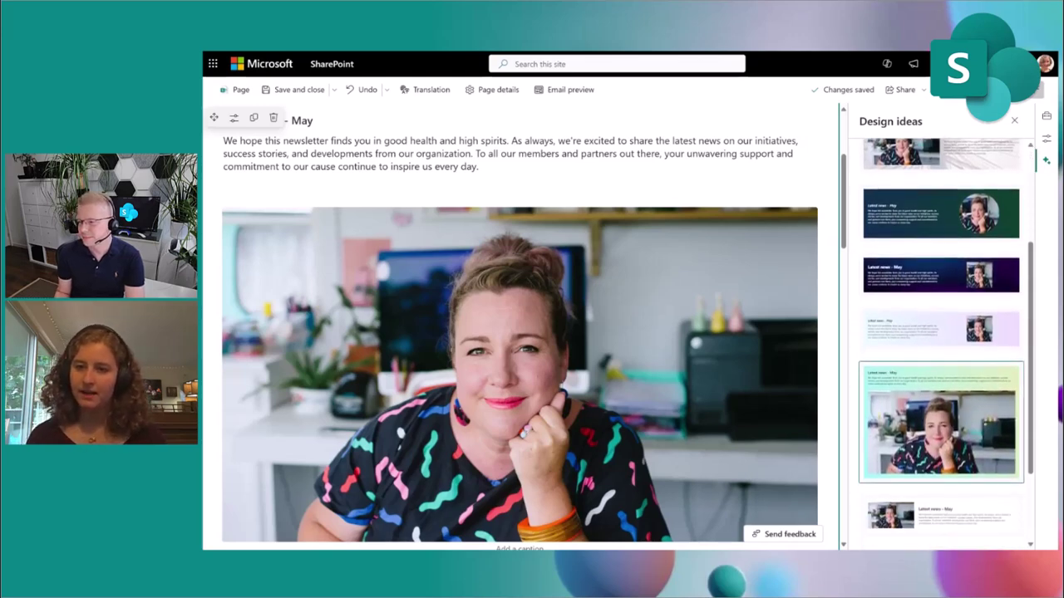
pyautogui.scroll(1, 983, 419)
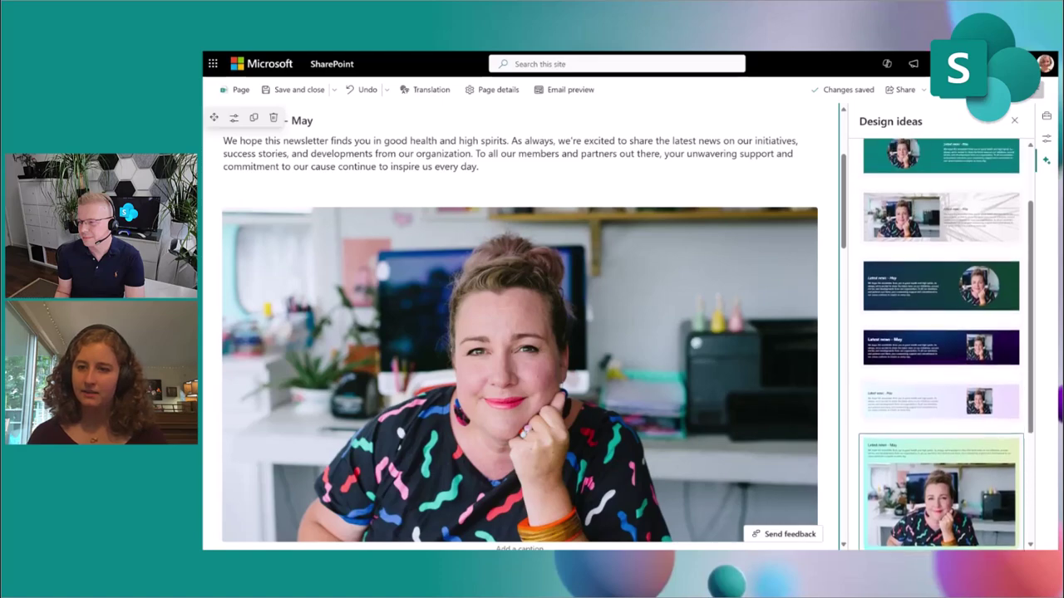
# Preview the dark teal design, then apply the light layout with photo left and text right
pyautogui.click(937, 301)
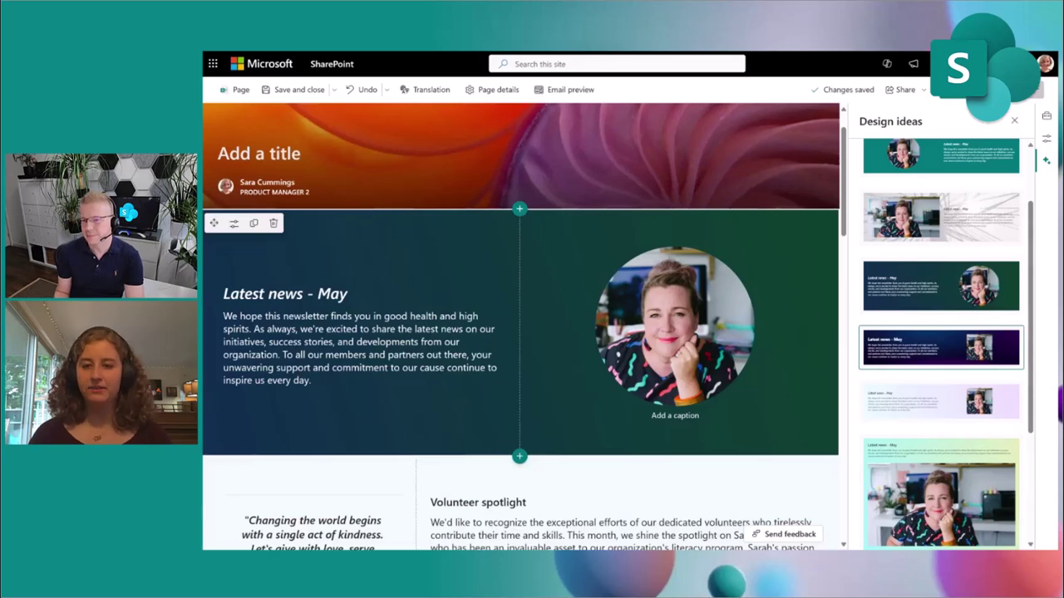
pyautogui.click(927, 215)
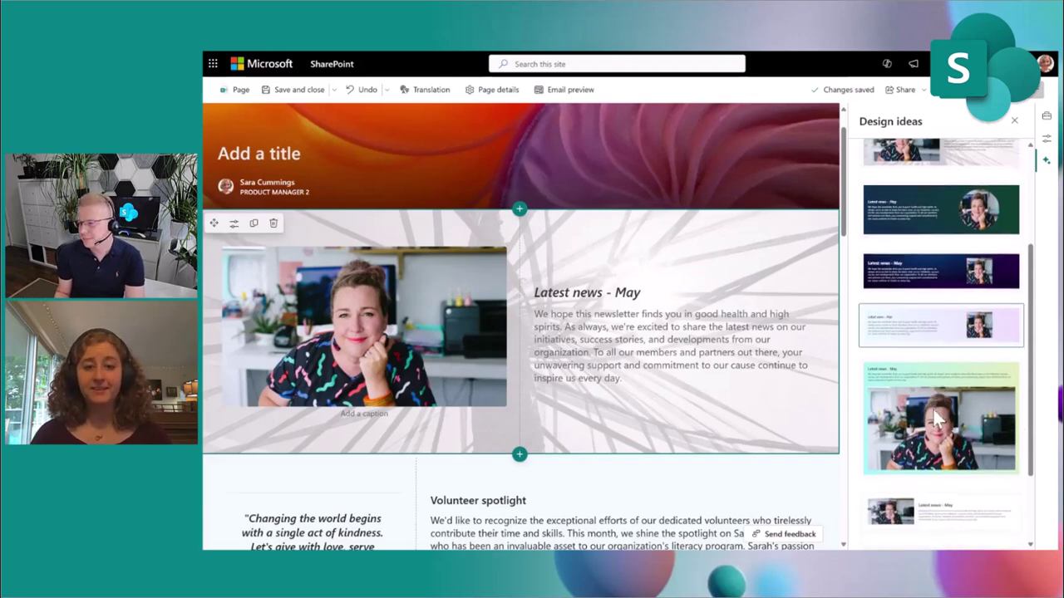
# Select the Volunteer spotlight section and browse its refreshed layout suggestions
pyautogui.scroll(-3, 615, 480)
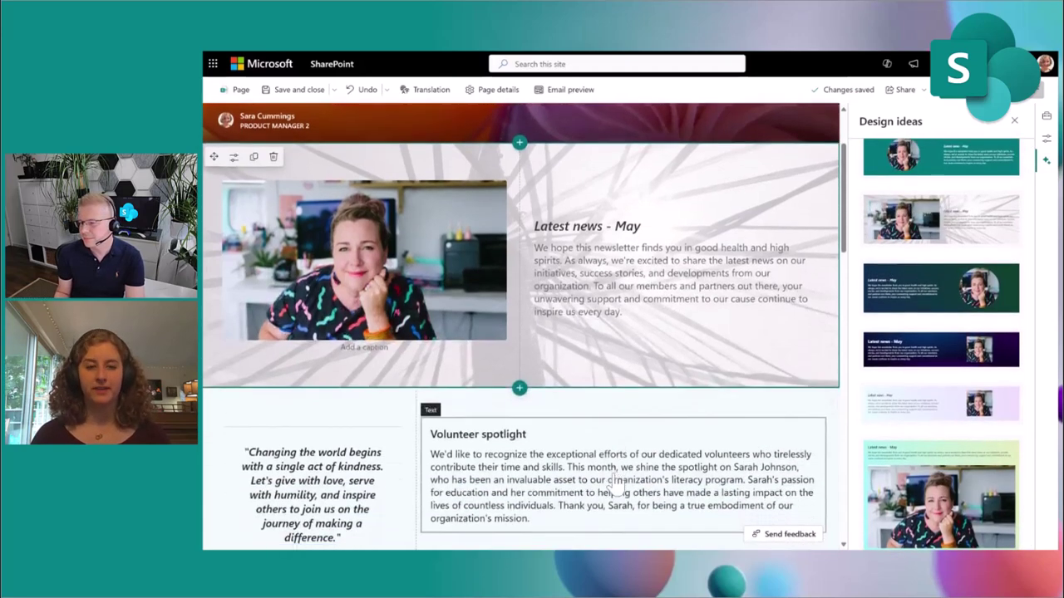
pyautogui.scroll(-1, 611, 495)
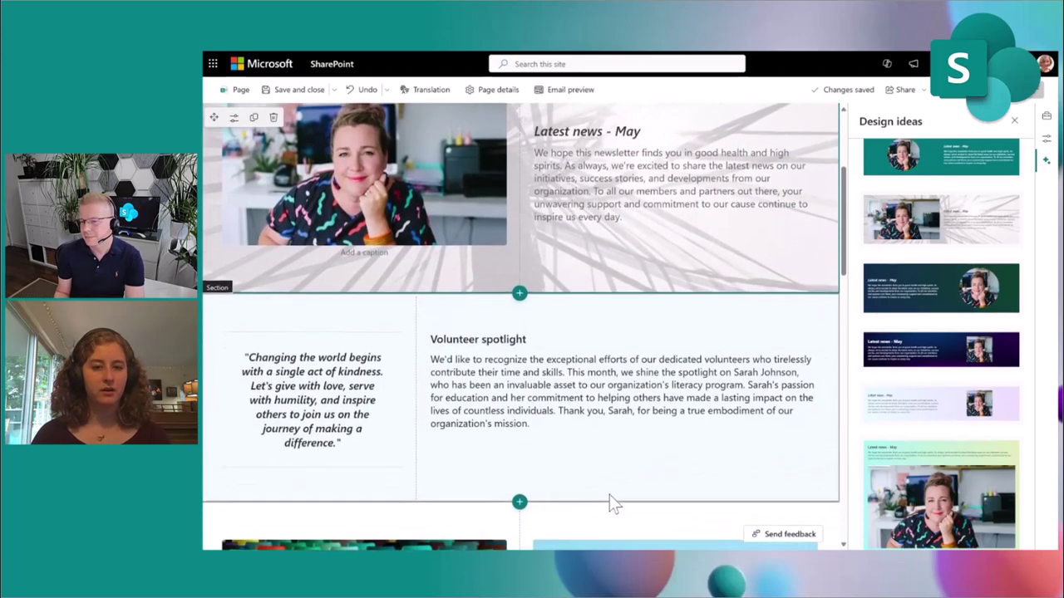
pyautogui.click(611, 493)
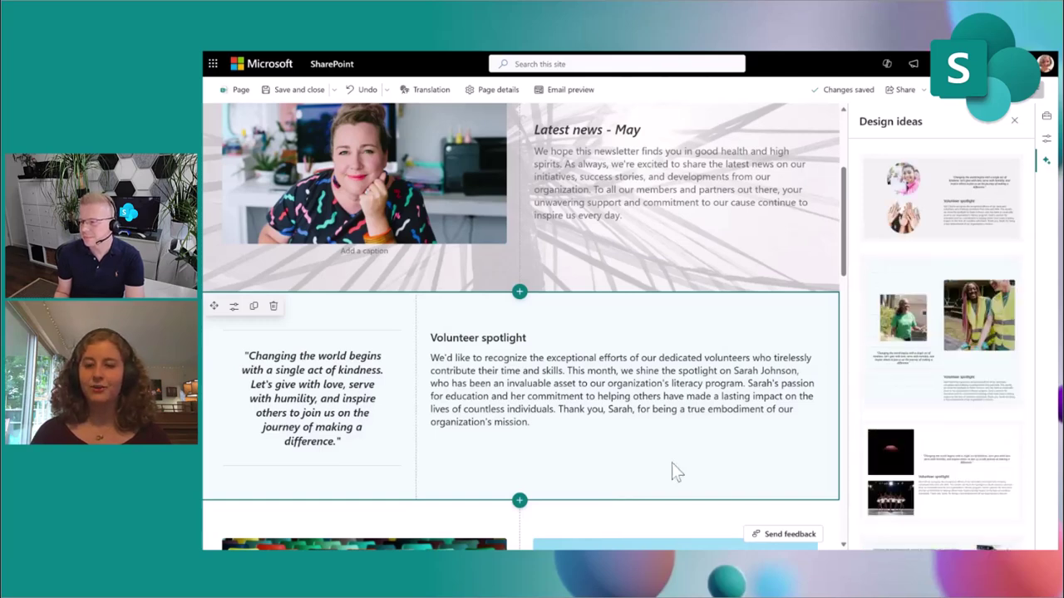
pyautogui.scroll(-2, 1014, 439)
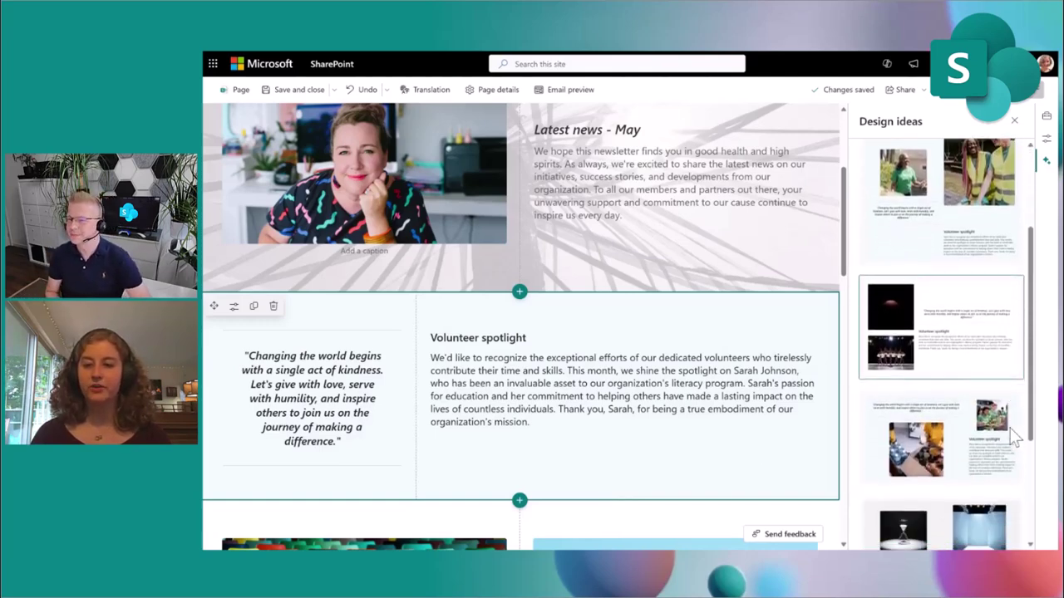
pyautogui.scroll(-1, 1014, 439)
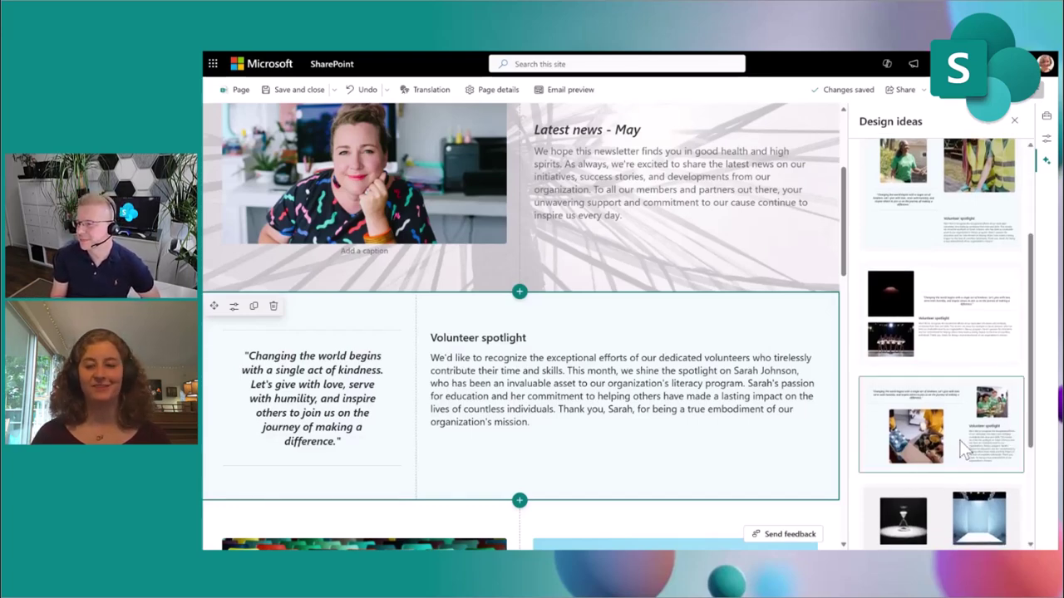
pyautogui.scroll(-3, 960, 439)
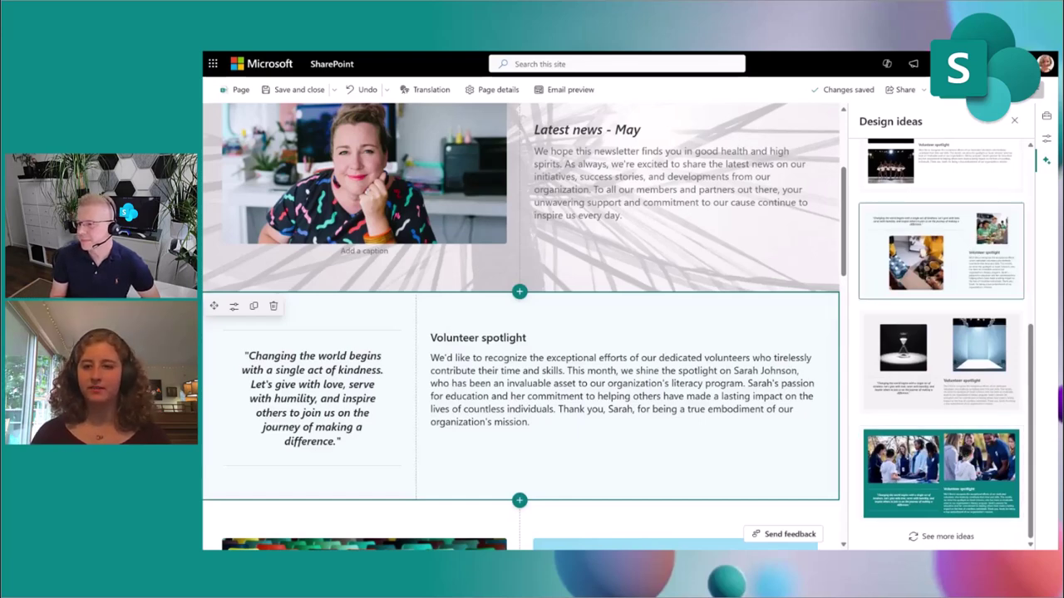
# Give Volunteer spotlight a layout with a widened quote, donation-box photo and volunteer photo
pyautogui.click(966, 246)
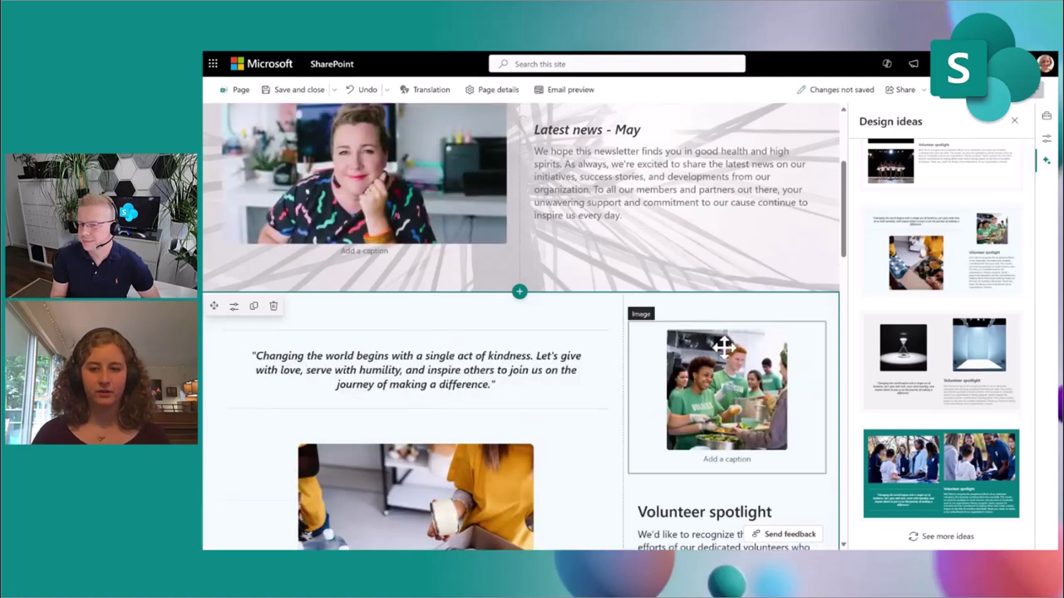
pyautogui.scroll(-3, 720, 344)
pyautogui.scroll(-1, 723, 347)
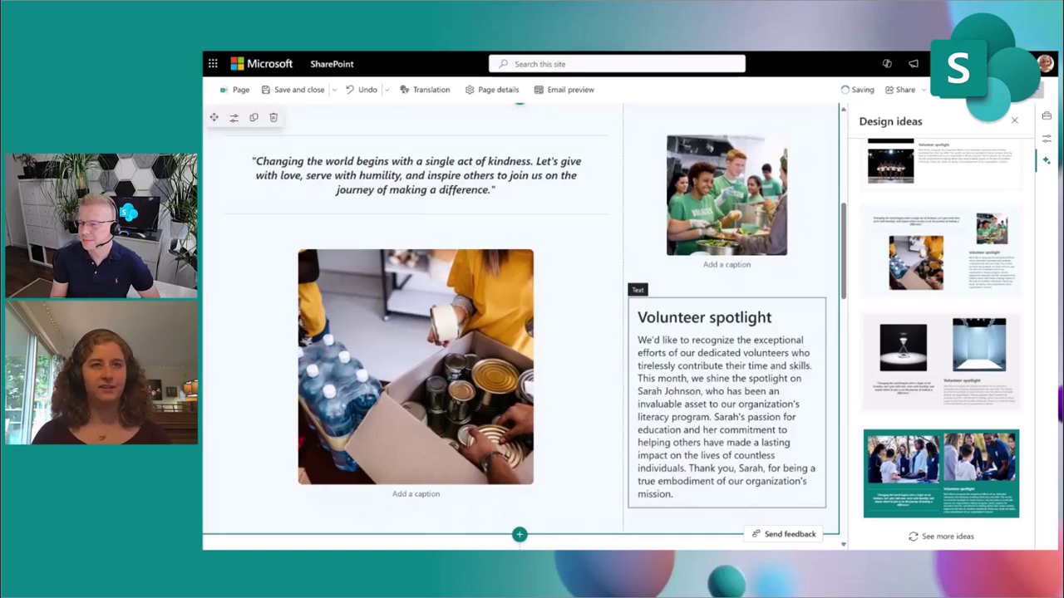
pyautogui.scroll(-1, 520, 327)
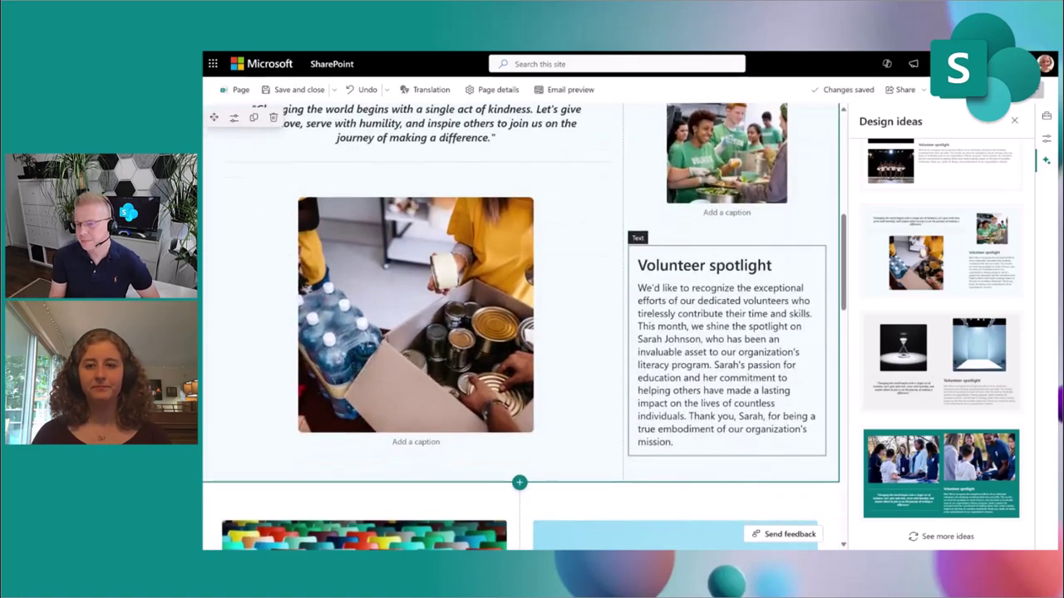
pyautogui.scroll(-5, 521, 327)
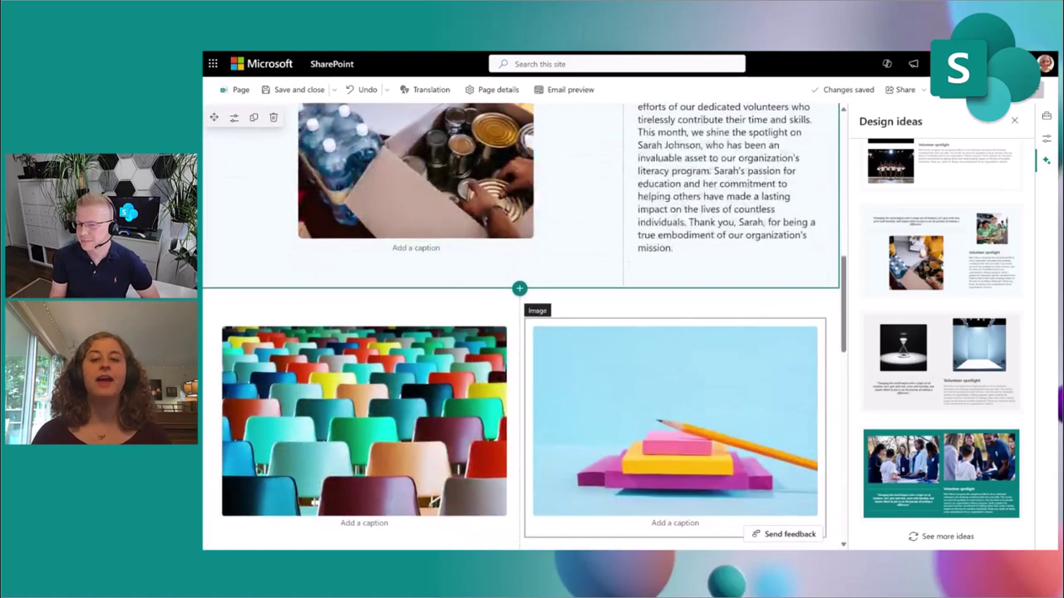
pyautogui.scroll(-1, 521, 327)
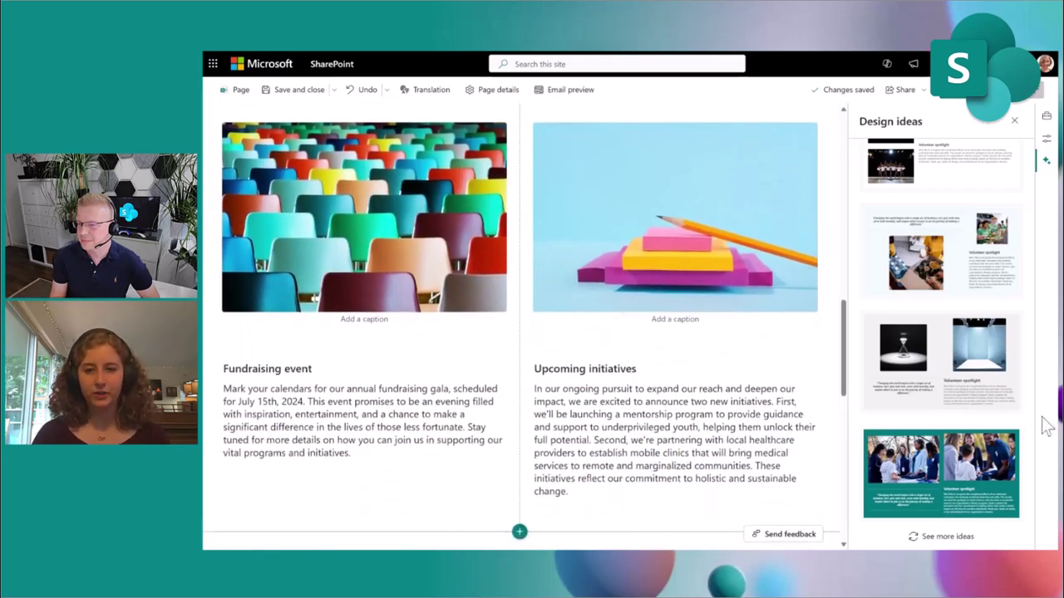
# Select the Fundraising event and Upcoming initiatives section and browse its design suggestions
pyautogui.click(496, 358)
pyautogui.click(496, 347)
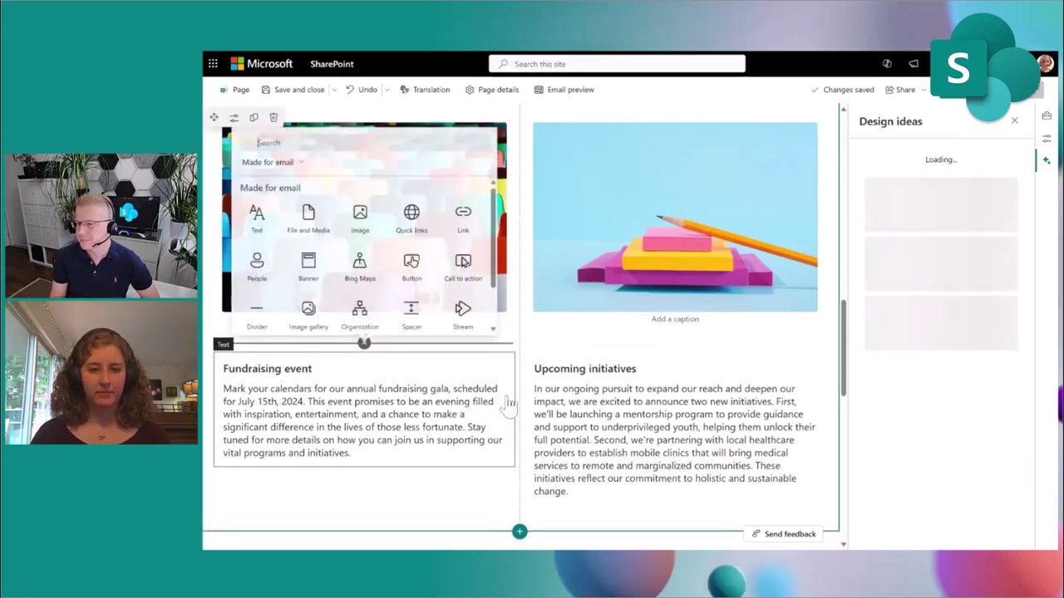
pyautogui.click(467, 501)
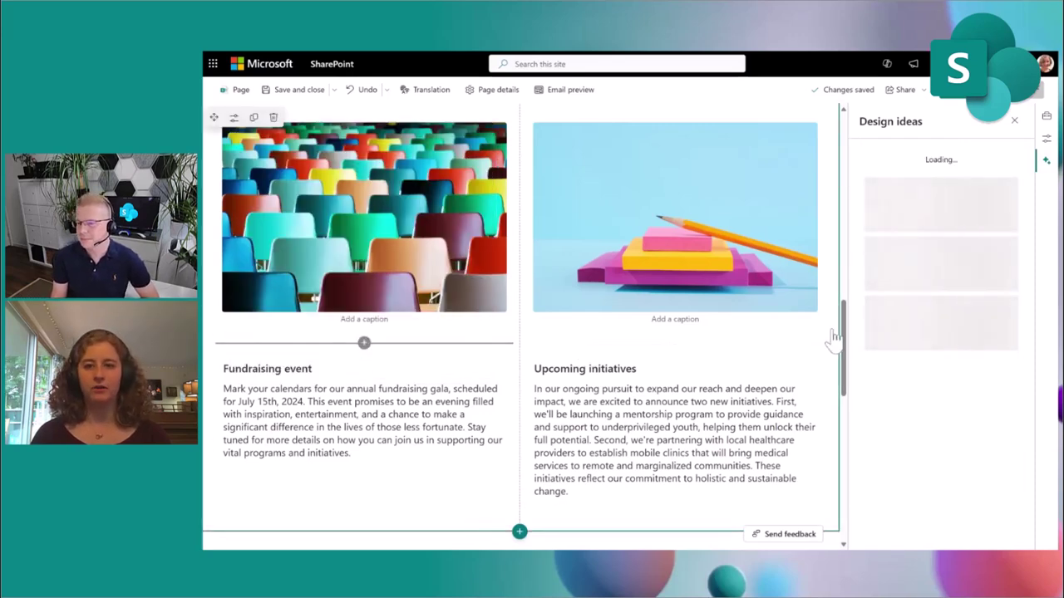
pyautogui.scroll(1, 694, 312)
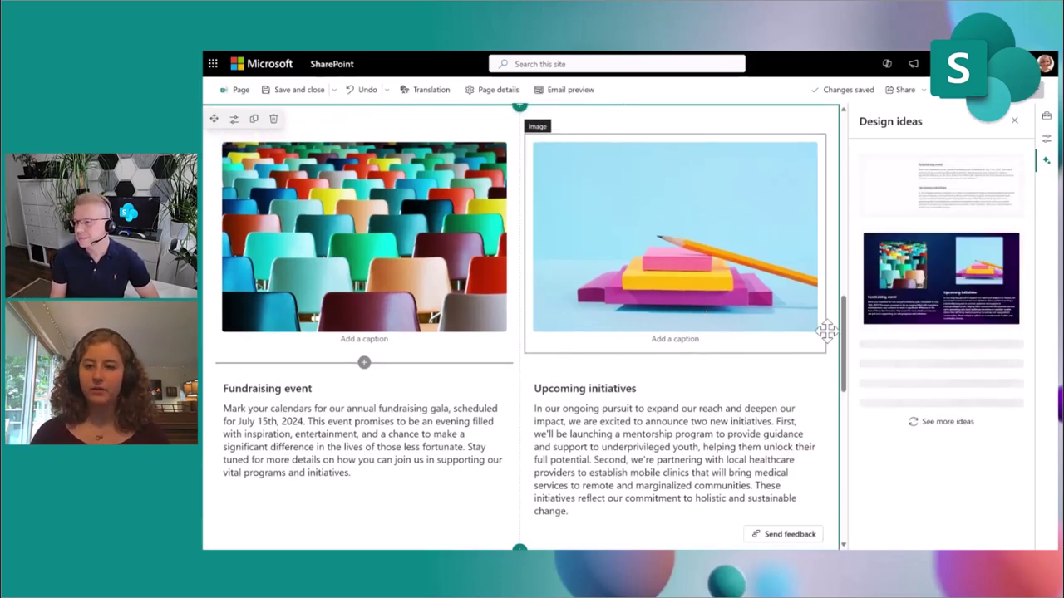
pyautogui.scroll(-3, 939, 389)
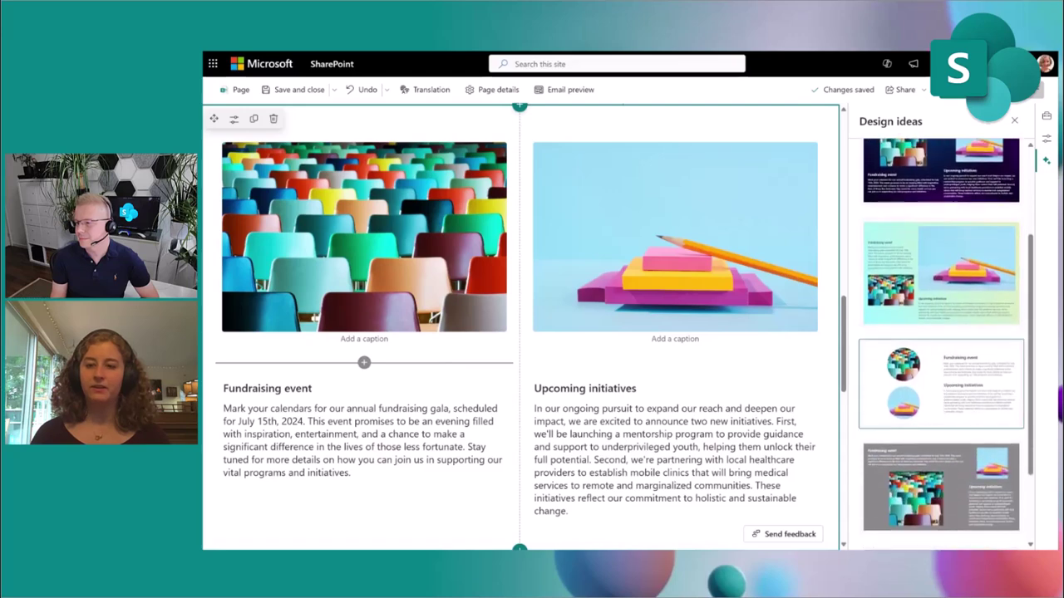
pyautogui.scroll(-2, 938, 389)
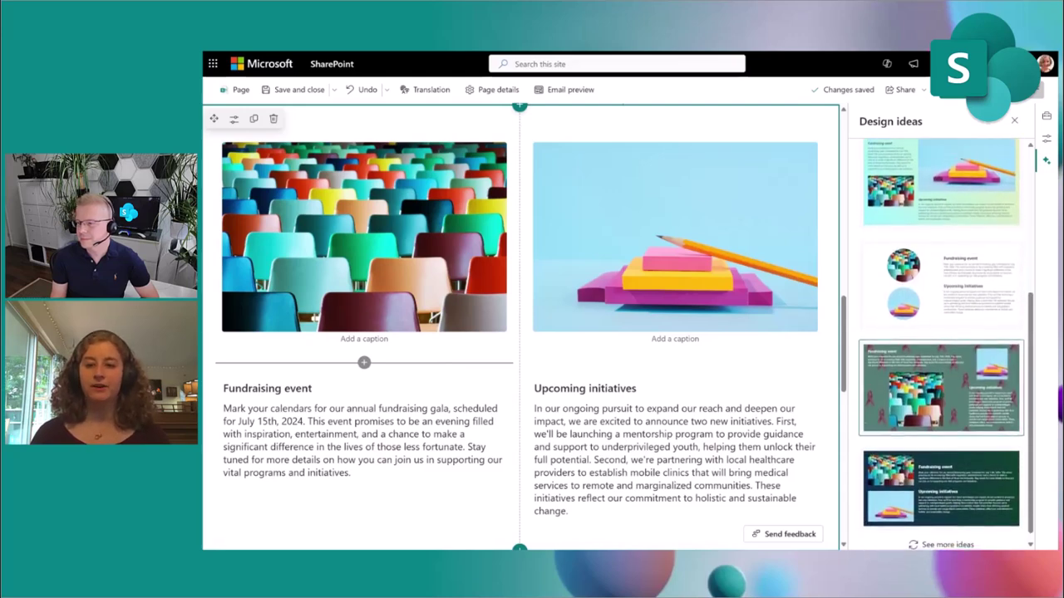
pyautogui.scroll(5, 972, 469)
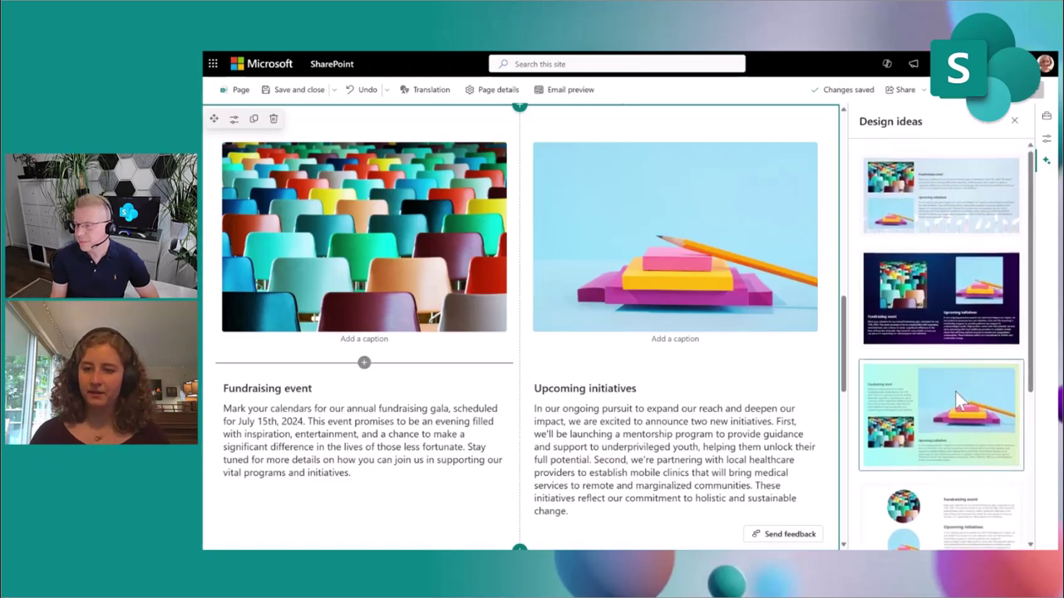
pyautogui.scroll(-1, 955, 392)
# Apply the third, pale gradient layout with the enlarged pencil photo beside the text
pyautogui.click(923, 394)
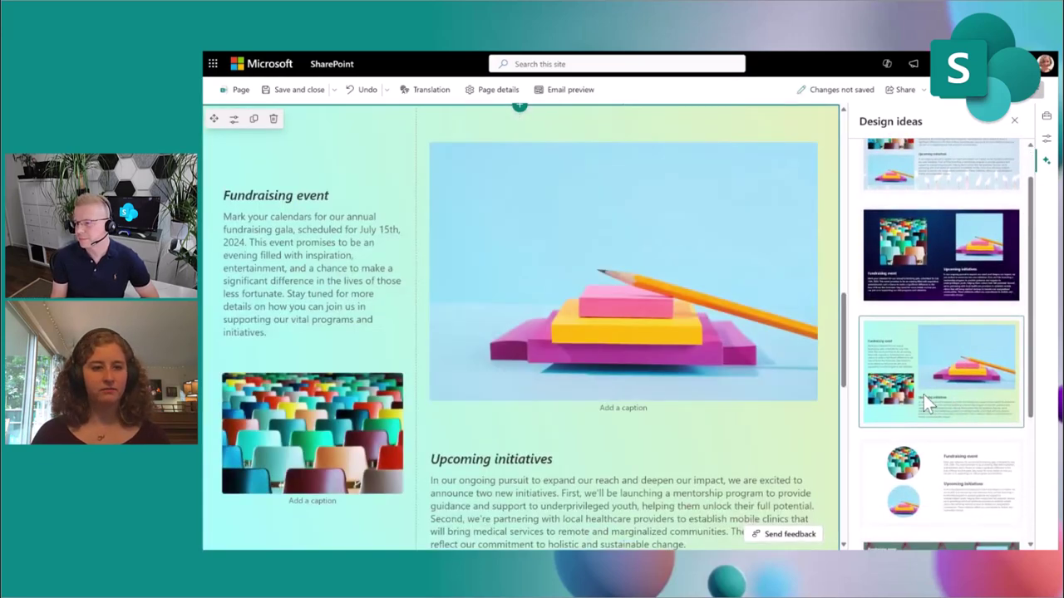
pyautogui.scroll(-5, 692, 385)
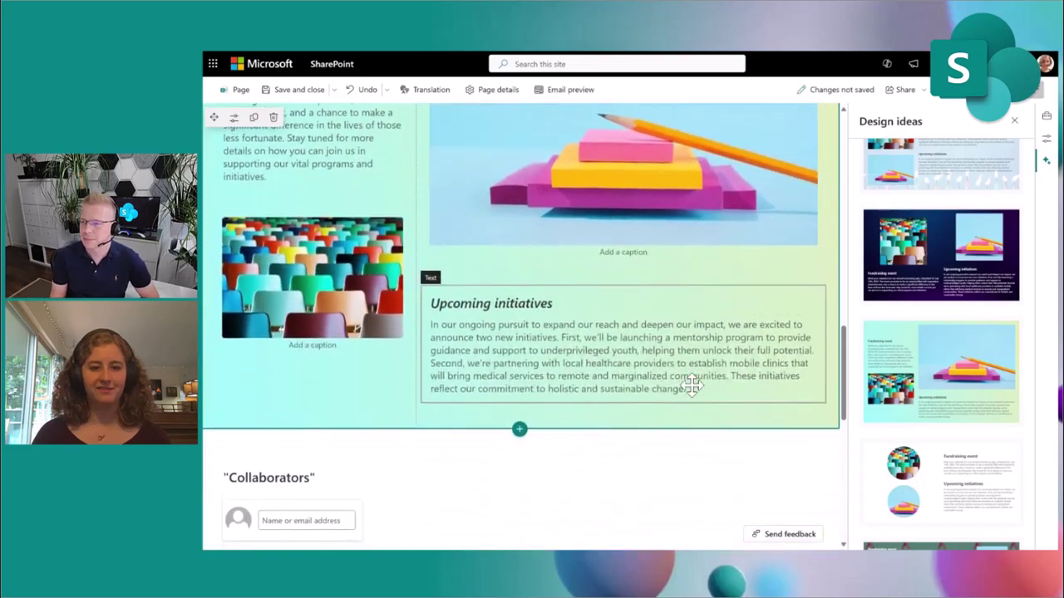
pyautogui.scroll(-3, 682, 355)
pyautogui.scroll(1, 682, 355)
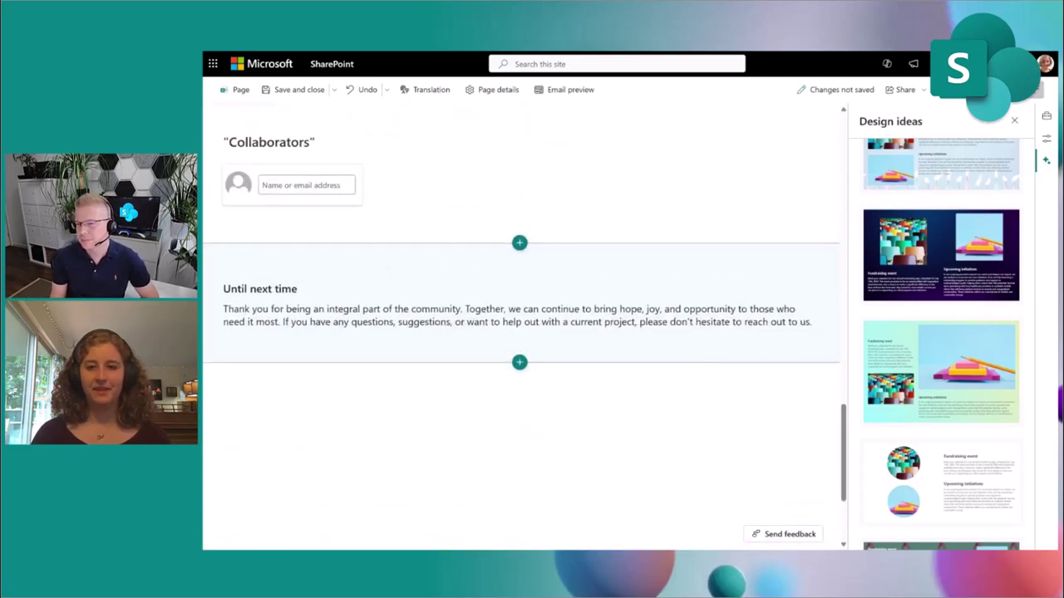
# Give the Until next time section the orange alarm-clock background design
pyautogui.click(720, 259)
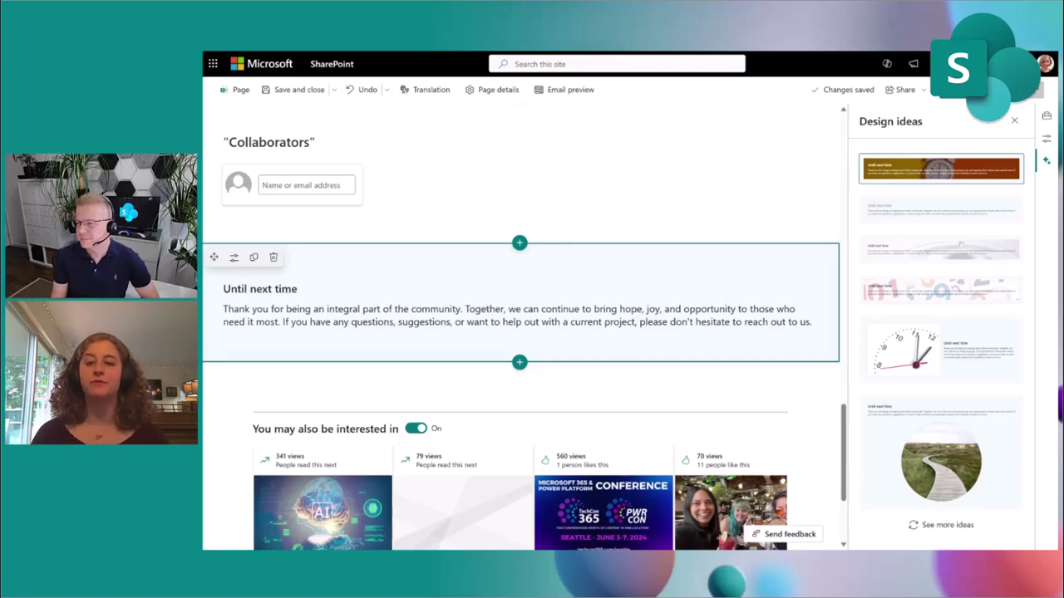
pyautogui.click(997, 181)
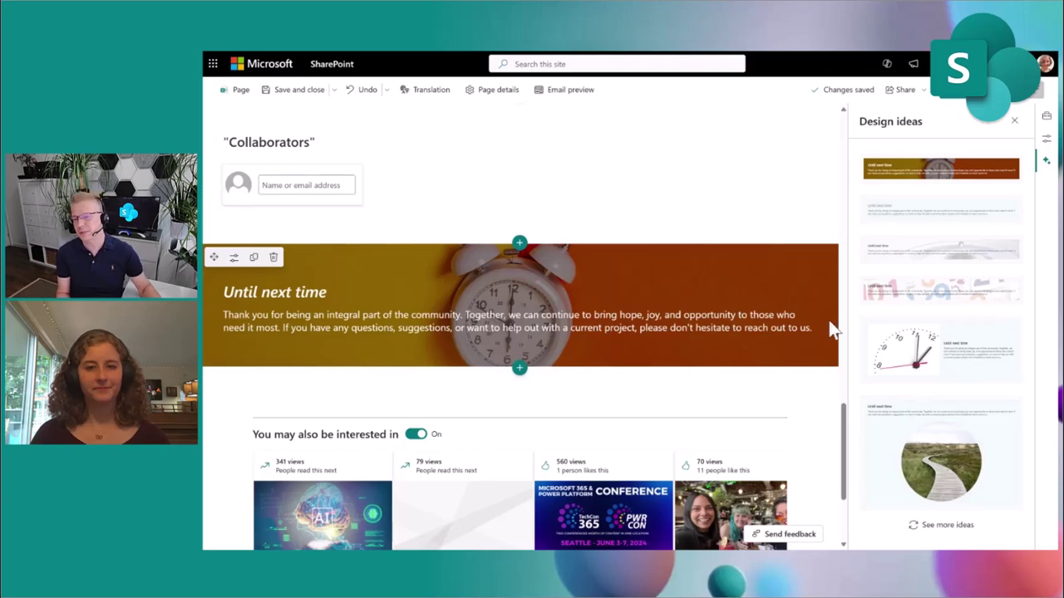
pyautogui.scroll(5, 831, 329)
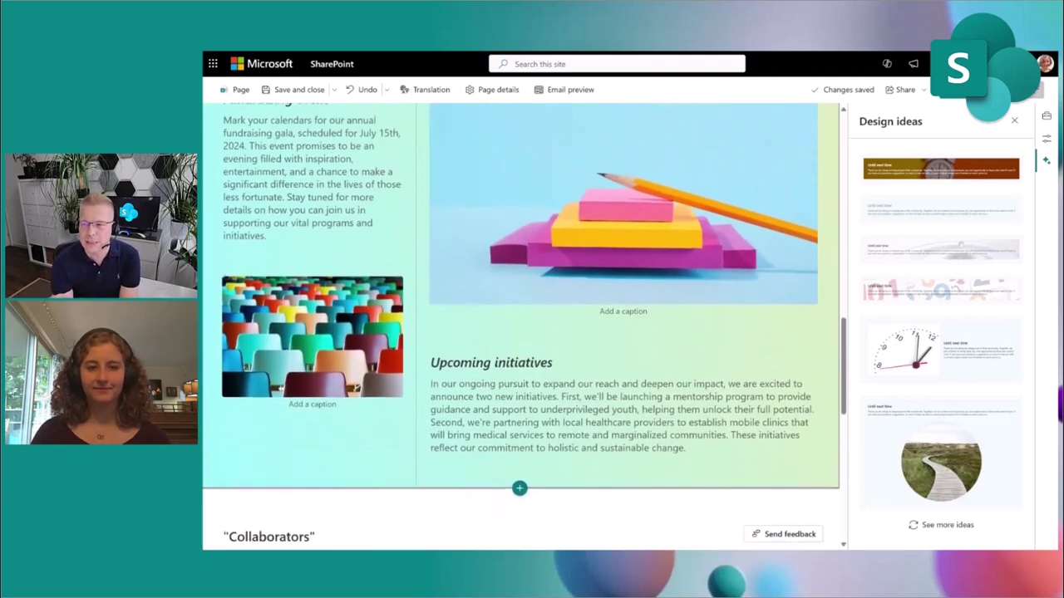
pyautogui.scroll(-1, 829, 320)
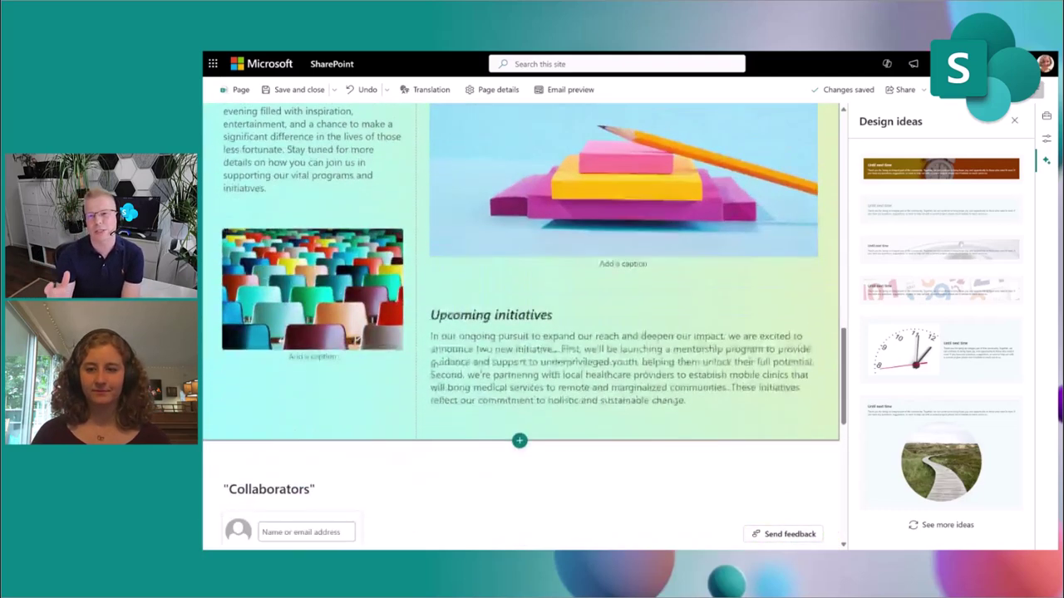
pyautogui.scroll(-4, 831, 324)
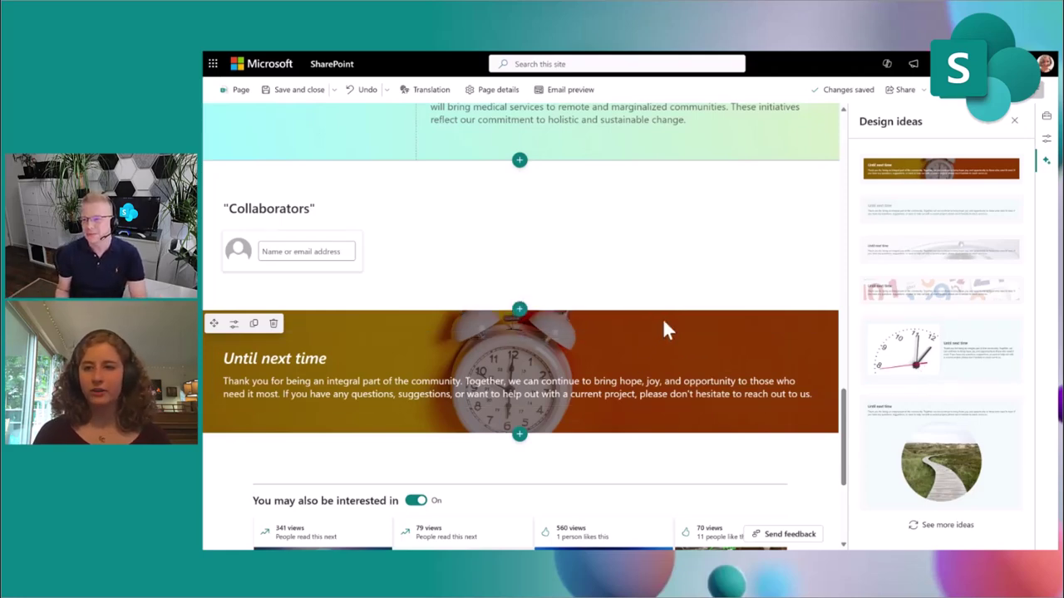
# Set the Until next time banner's background overlay opacity to 52 in section settings
pyautogui.click(1046, 139)
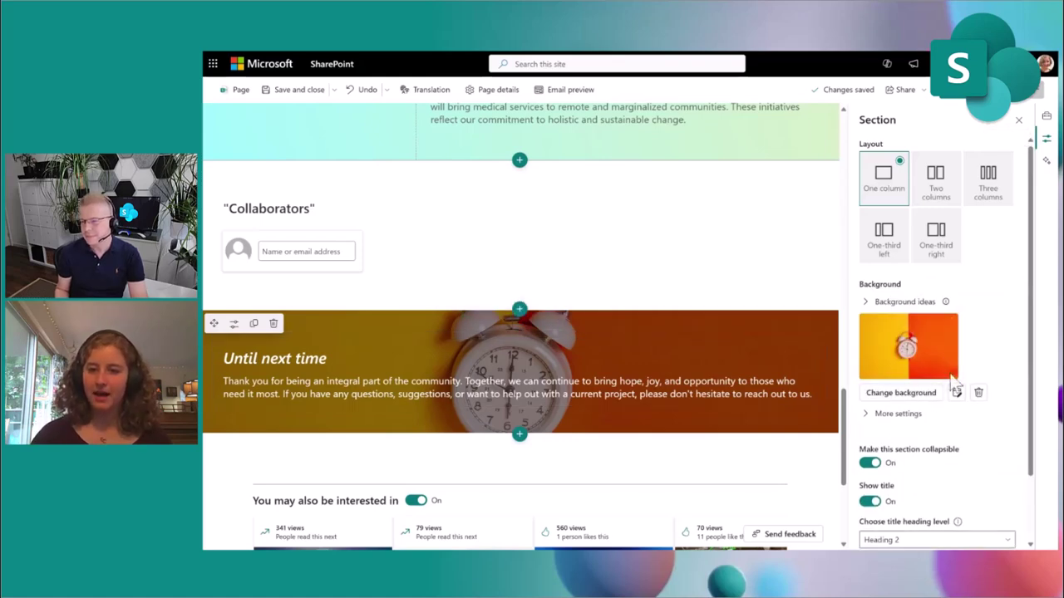
pyautogui.scroll(-1, 952, 384)
pyautogui.click(879, 341)
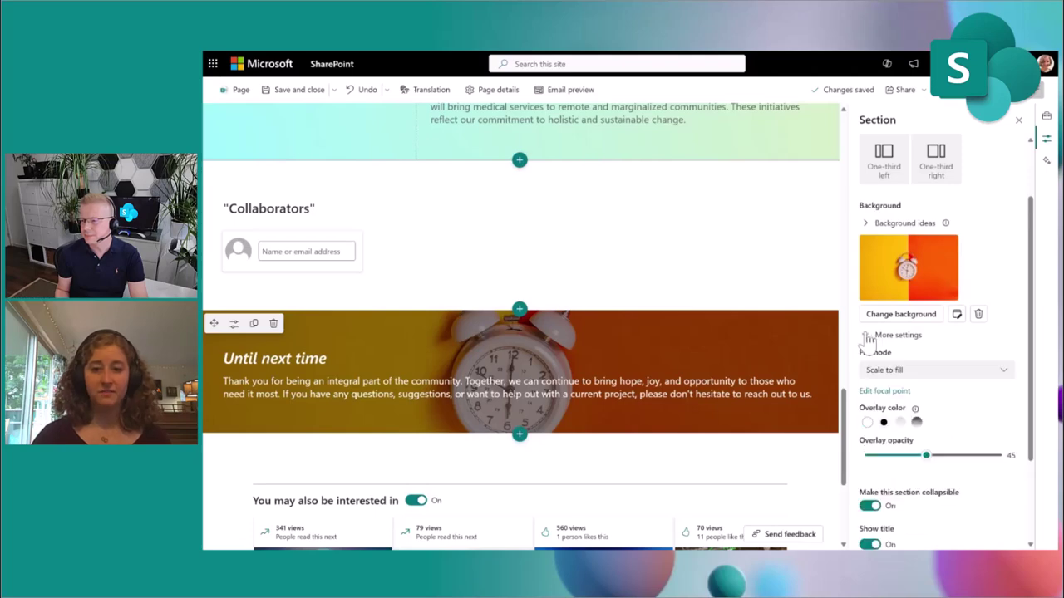
pyautogui.moveTo(929, 467)
pyautogui.mouseDown()
pyautogui.moveTo(889, 468)
pyautogui.moveTo(959, 463)
pyautogui.moveTo(940, 467)
pyautogui.mouseUp()
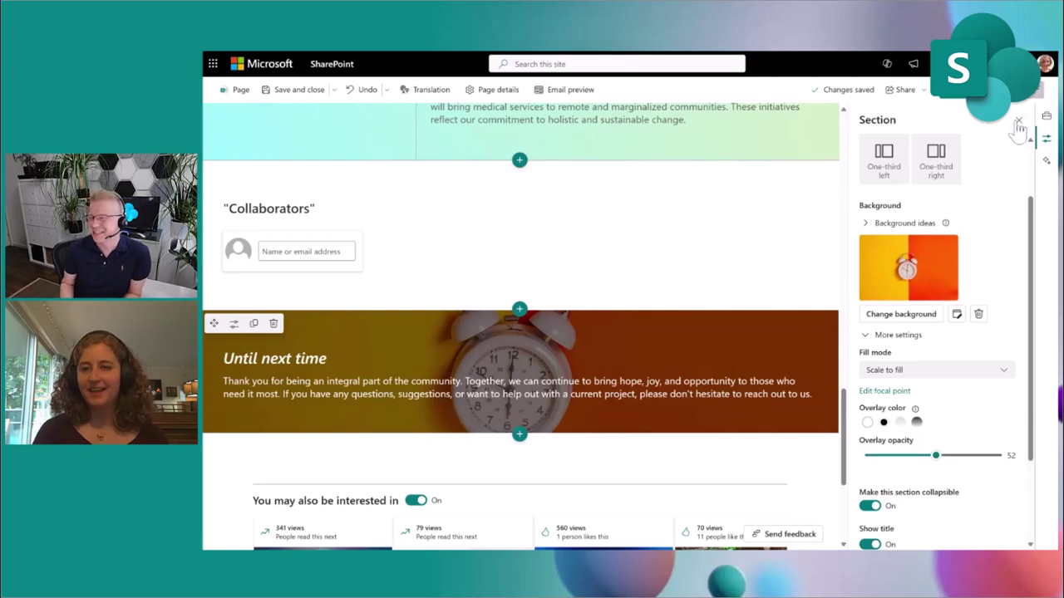
pyautogui.click(1047, 139)
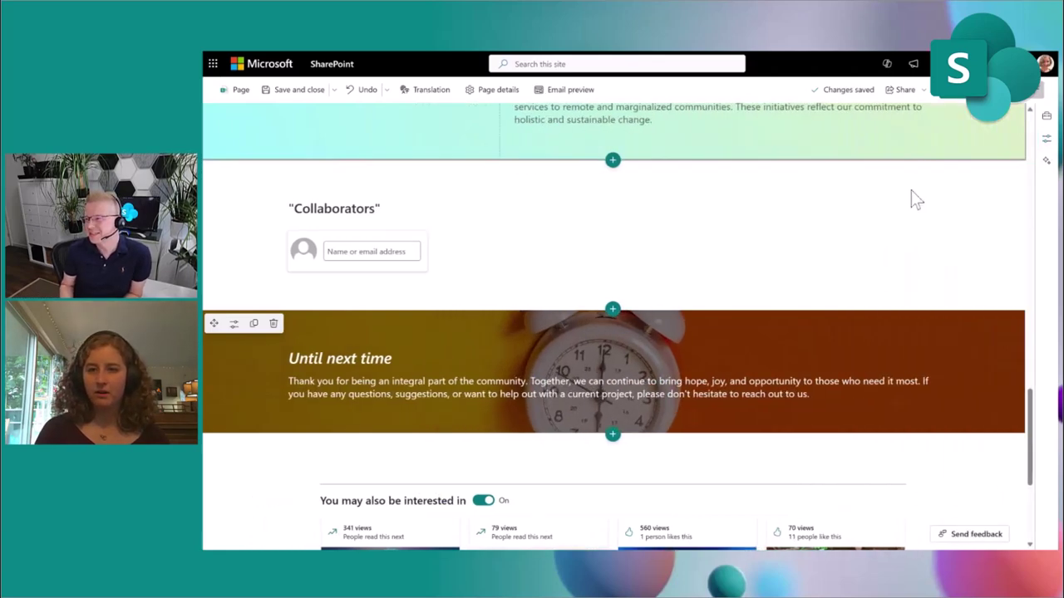
# Select the Until next time section and bring up its Design ideas suggestions
pyautogui.click(772, 266)
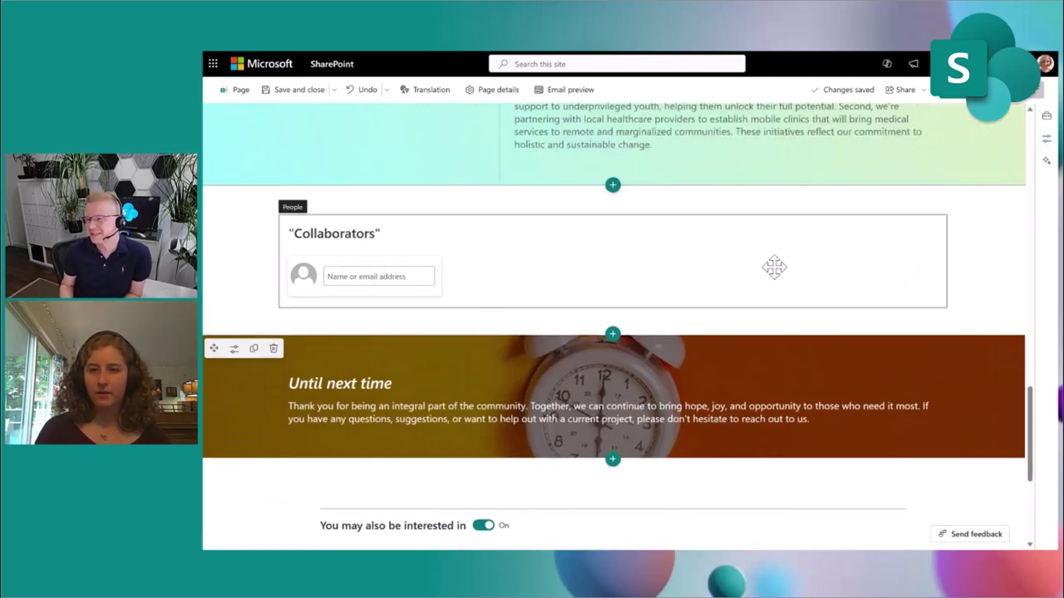
pyautogui.click(990, 372)
pyautogui.click(1047, 162)
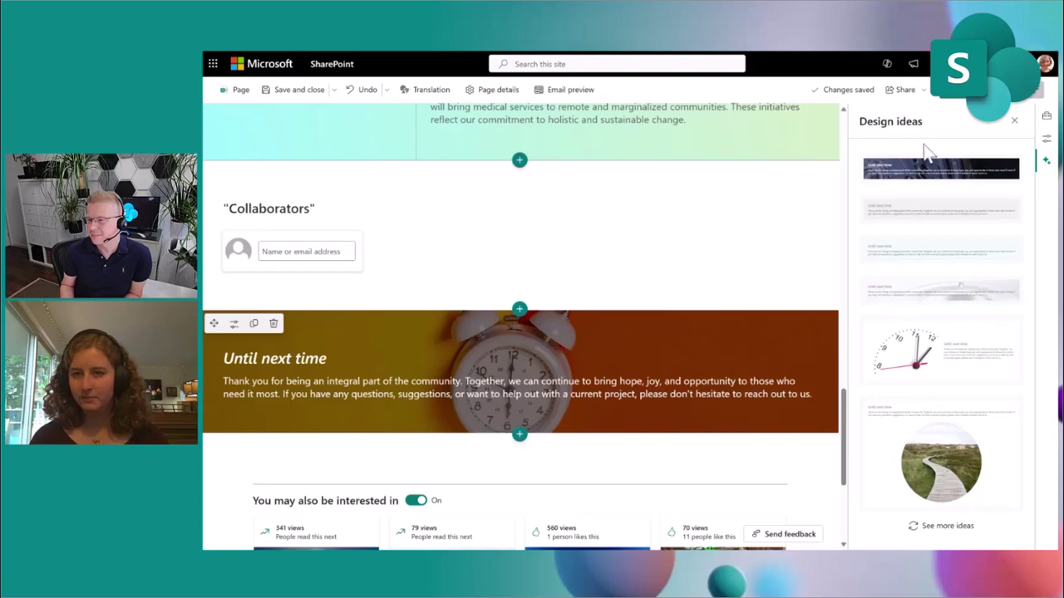
# Apply the dark blue clockwork-gear banner to Until next time and review the page
pyautogui.click(928, 175)
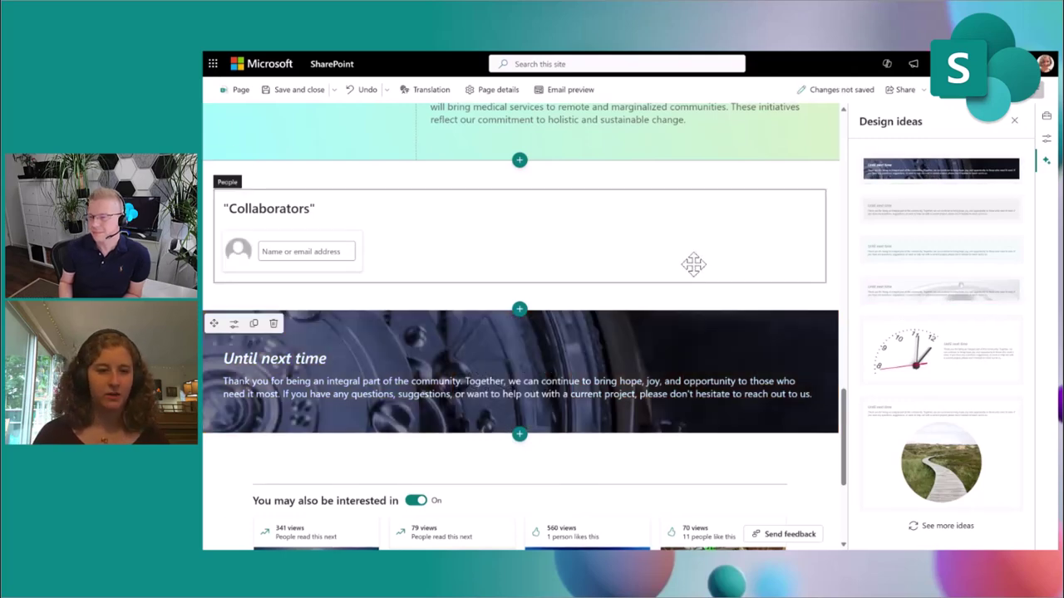
pyautogui.scroll(-2, 687, 272)
pyautogui.scroll(3, 687, 272)
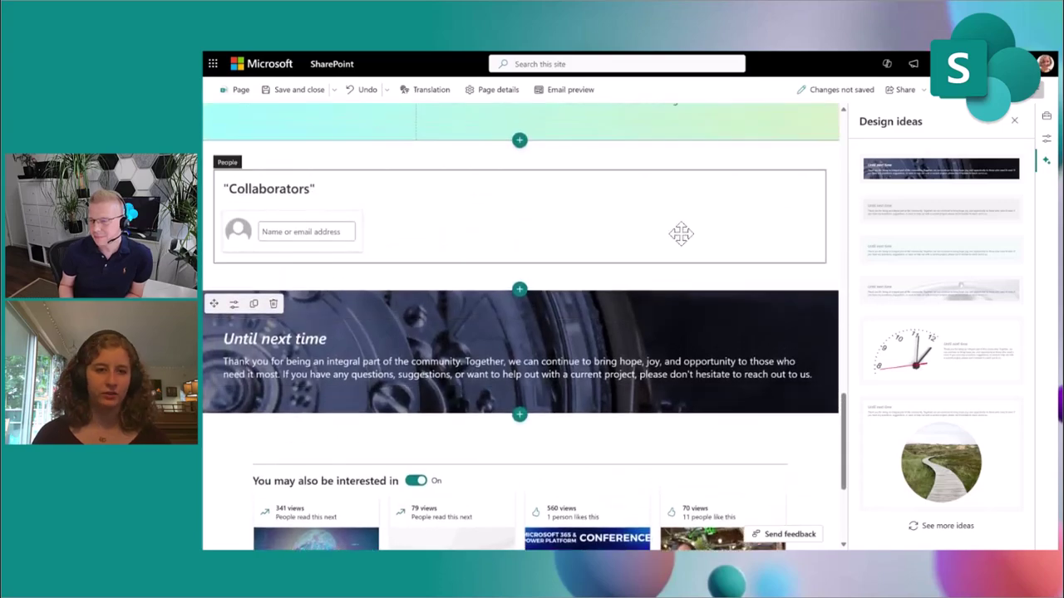
pyautogui.scroll(6, 672, 215)
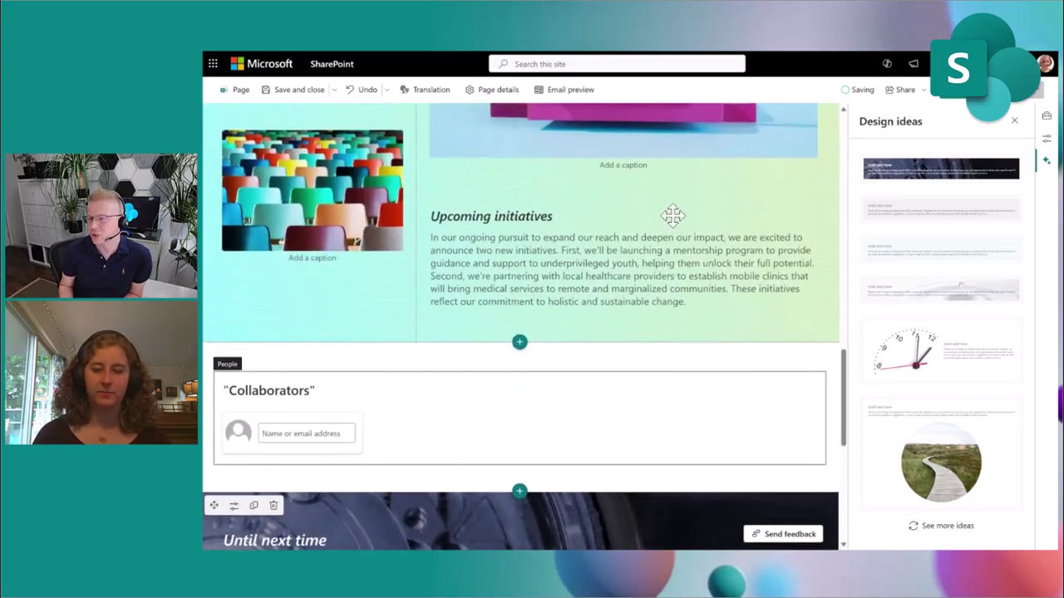
pyautogui.scroll(5, 520, 324)
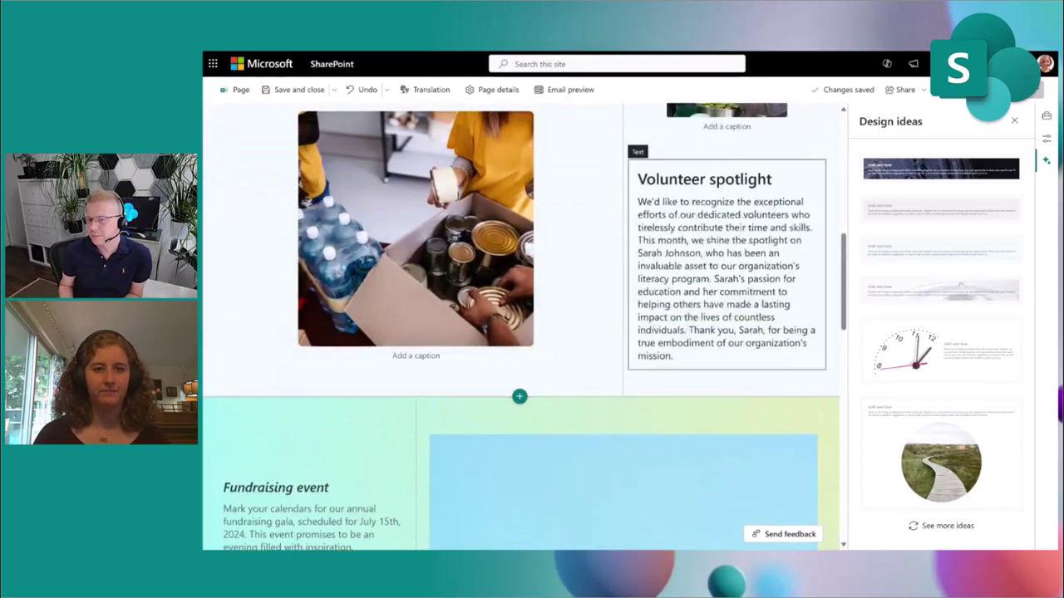
pyautogui.scroll(-1, 522, 327)
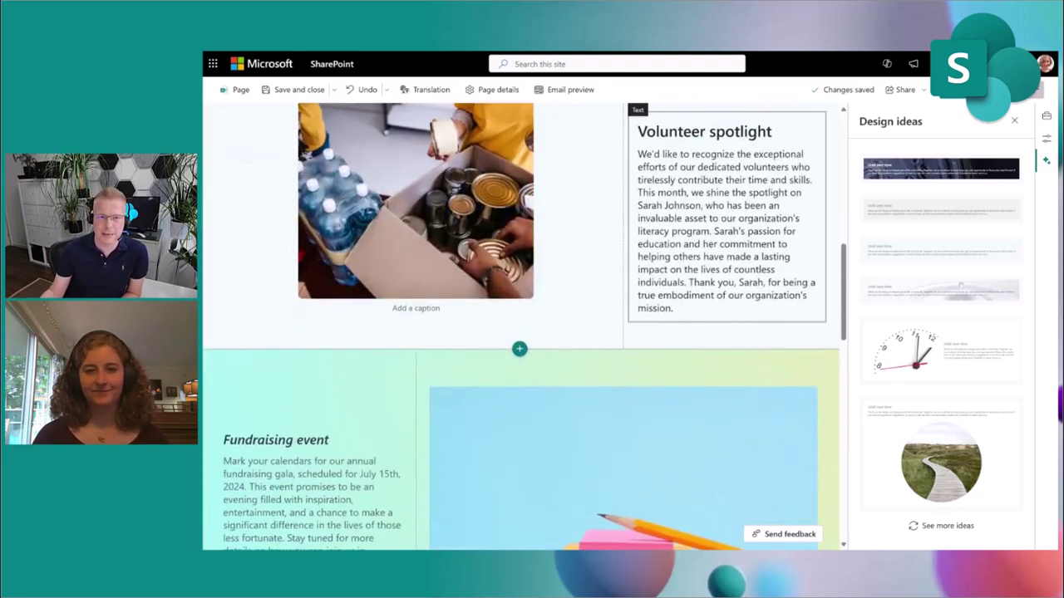
pyautogui.scroll(-7, 521, 333)
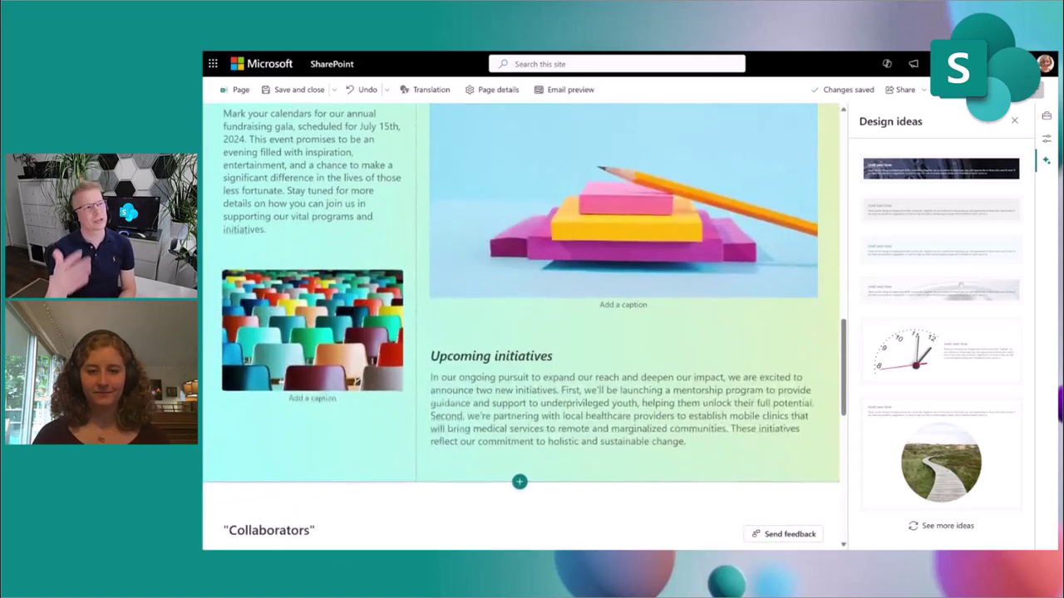
pyautogui.scroll(-2, 520, 208)
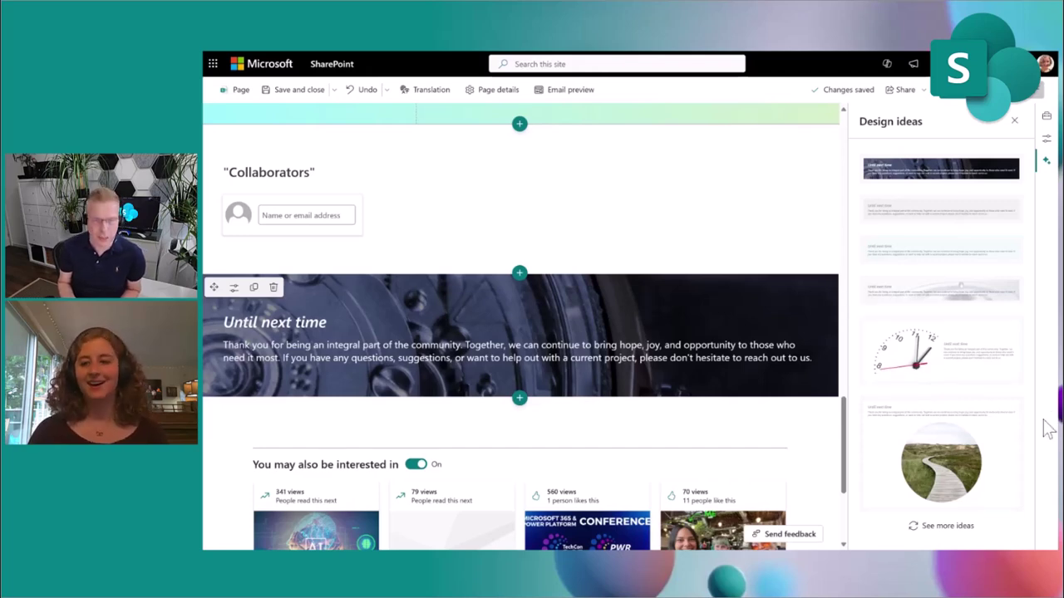
pyautogui.click(913, 295)
pyautogui.click(916, 252)
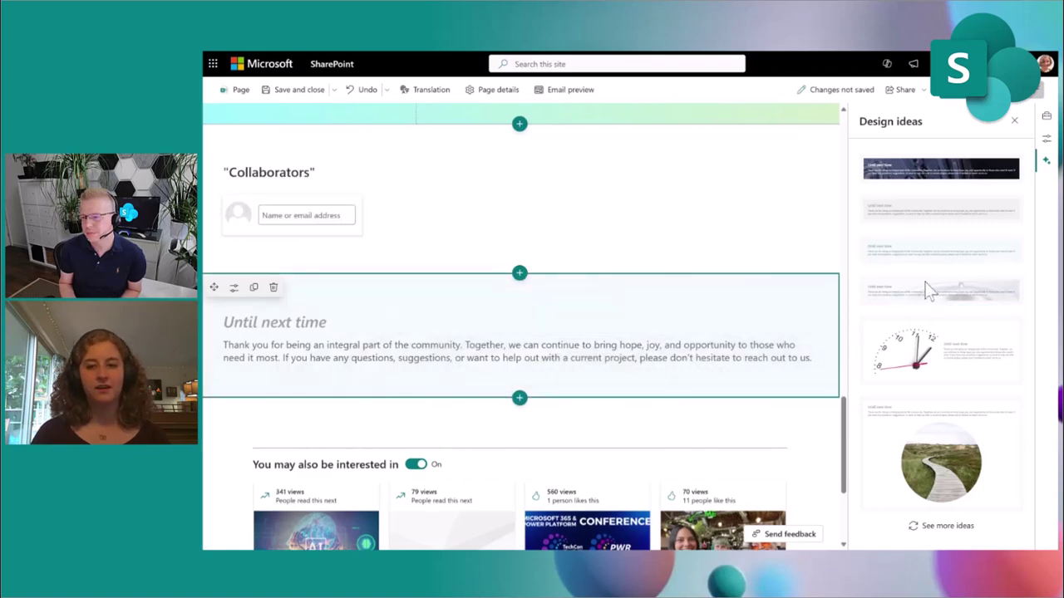
pyautogui.click(947, 344)
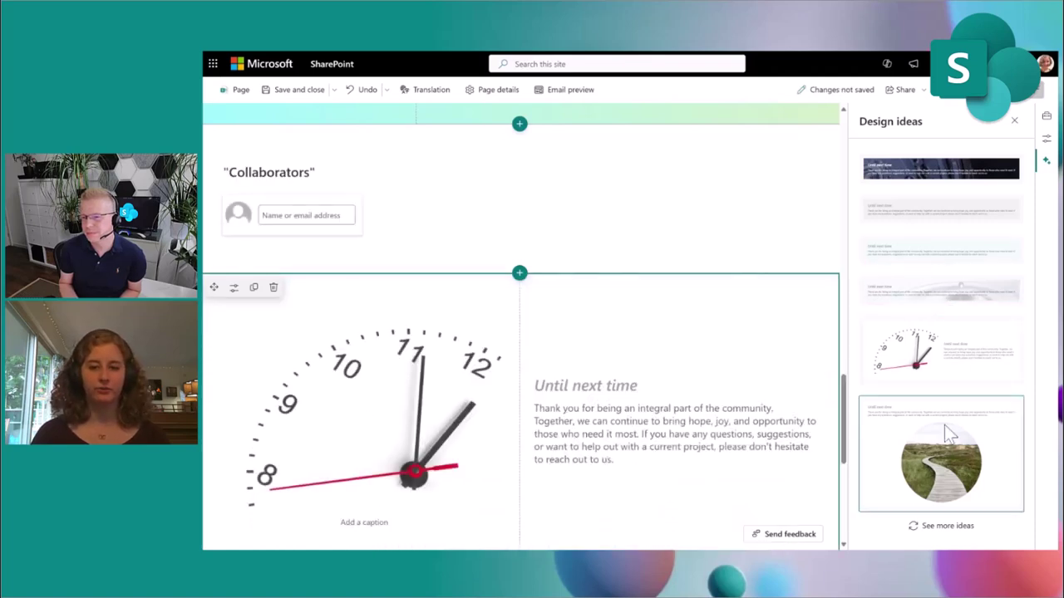
pyautogui.click(919, 247)
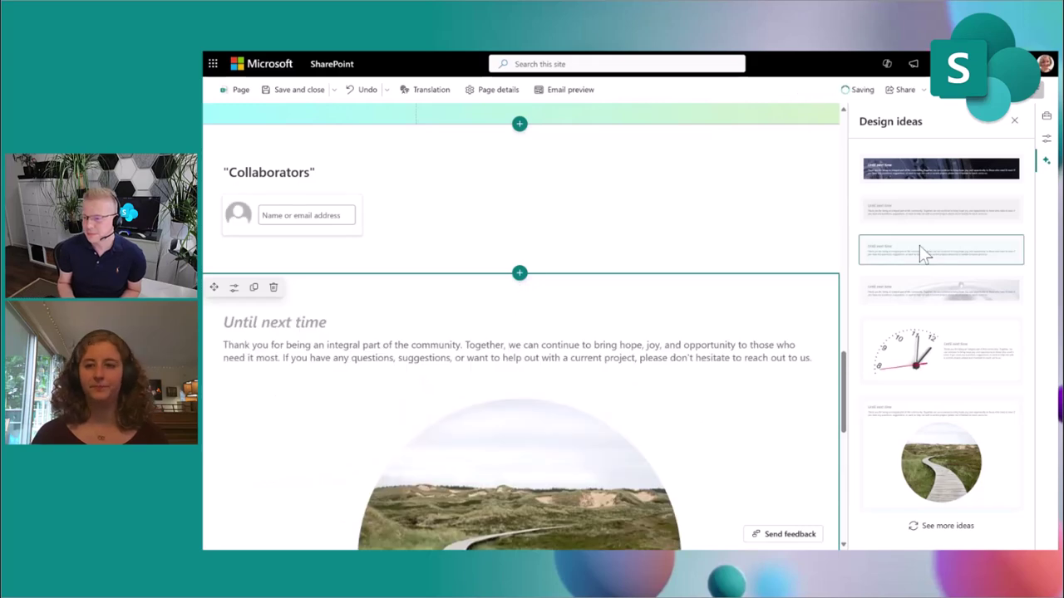
pyautogui.click(918, 176)
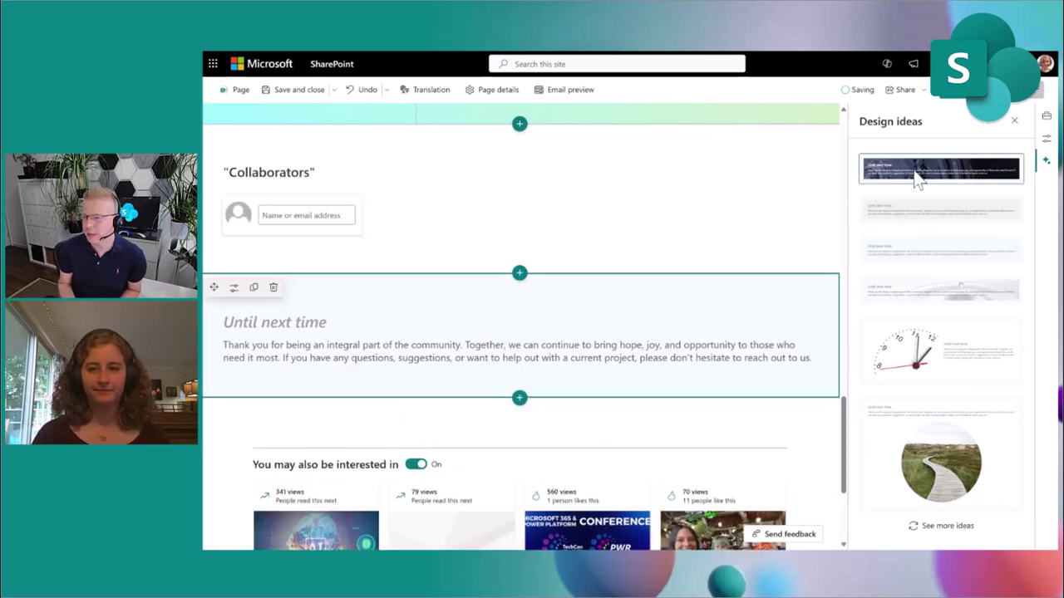